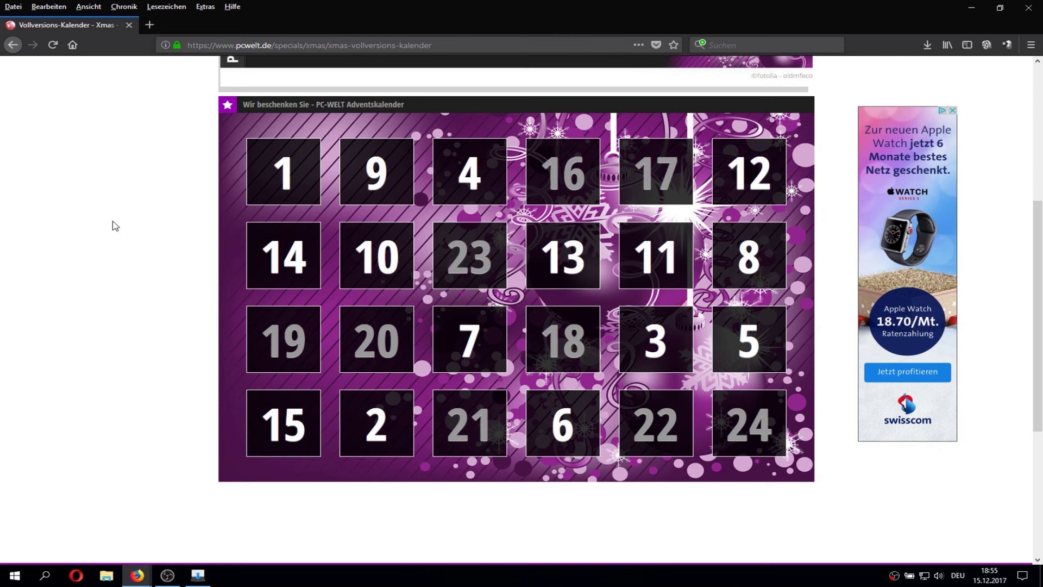
# - Open day 15 of the advent calendar, read the zebNet MailShelf Basic offer, and close the browser to return to MailShelf Basic
pyautogui.click(293, 450)
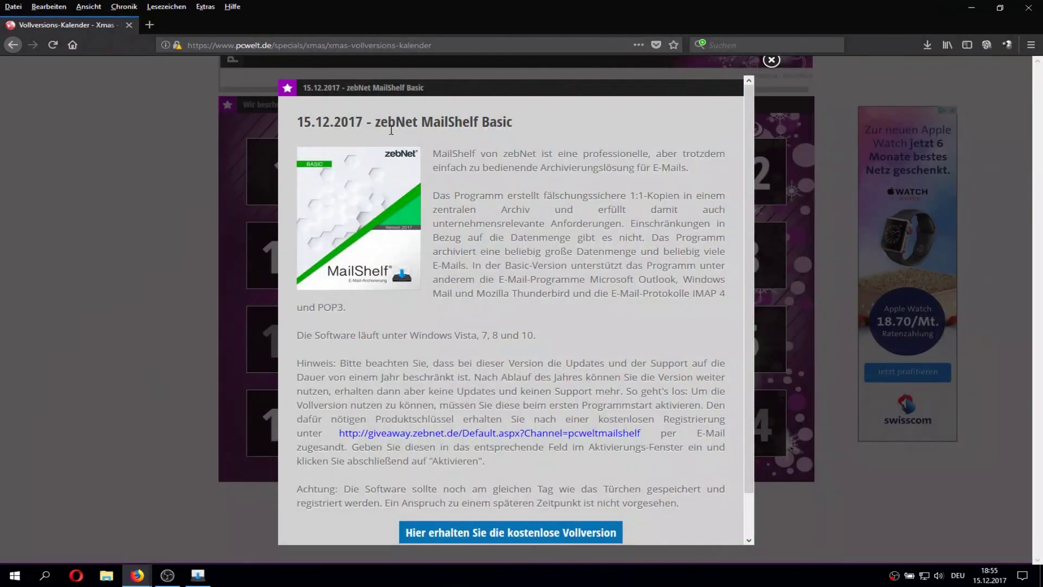
pyautogui.moveTo(381, 124); pyautogui.dragTo(417, 125)
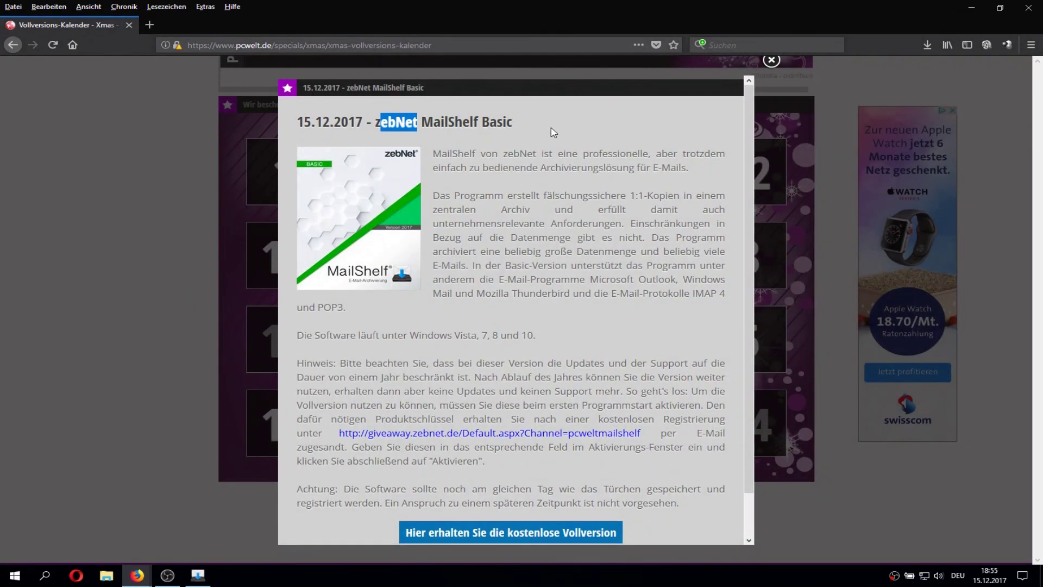
pyautogui.click(553, 132)
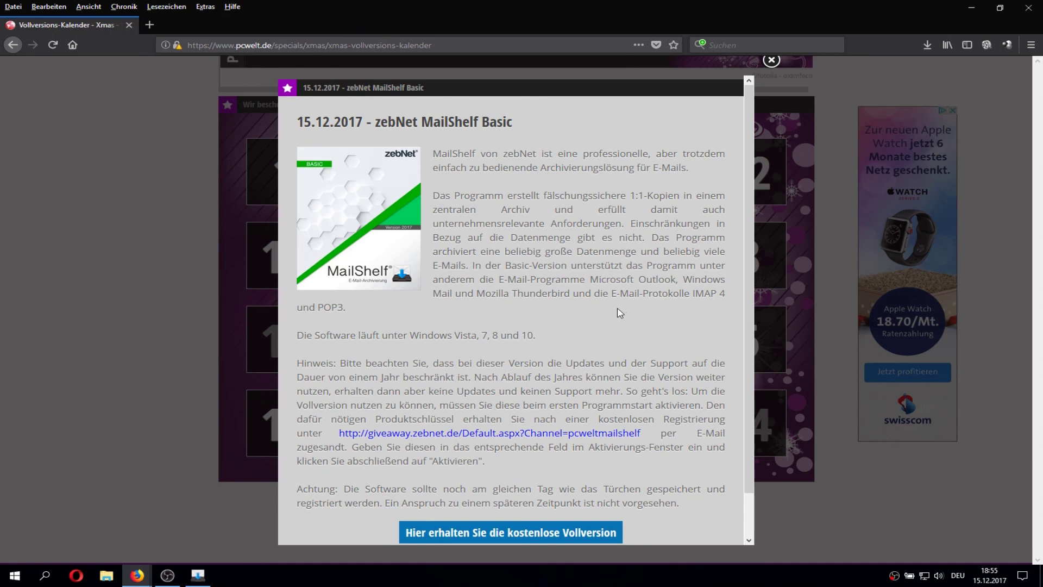
pyautogui.click(1029, 7)
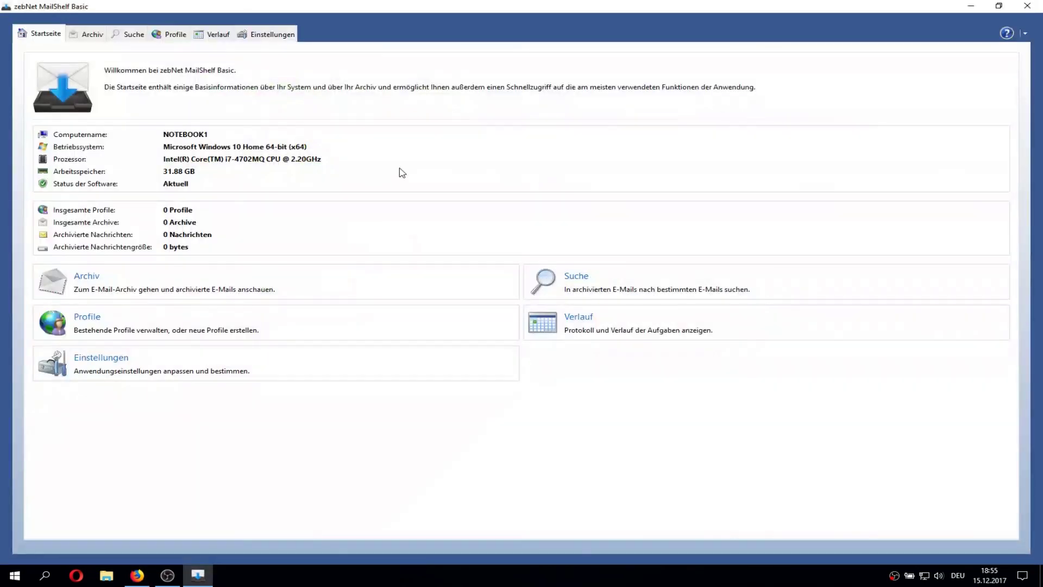
# - Switch to Firefox, view the zebNet shopping cart for a MailShelf Basic Einzelplatzlizenz, and close the browser without ordering
pyautogui.click(138, 574)
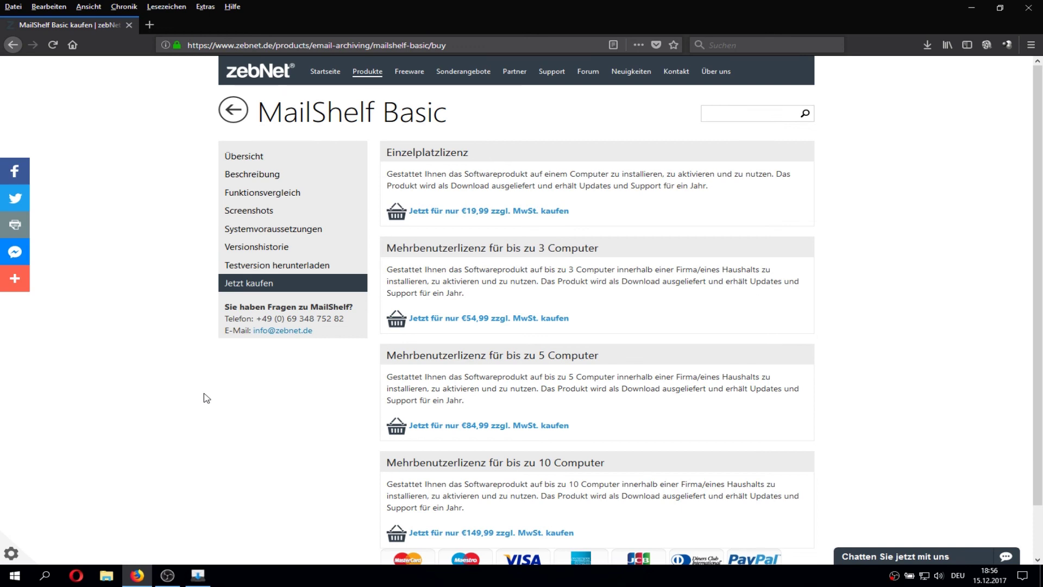
pyautogui.click(481, 213)
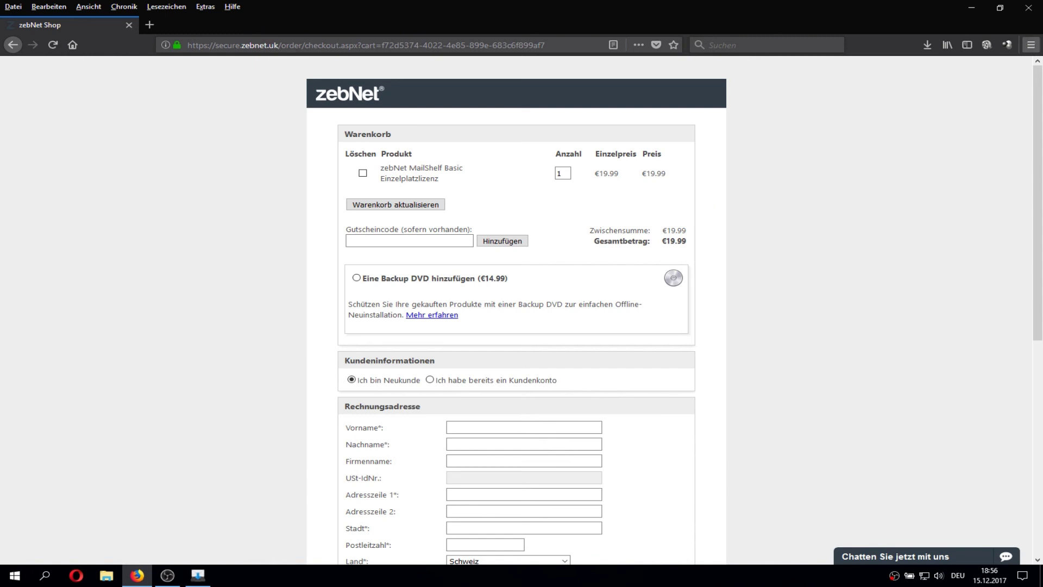
pyautogui.click(1028, 8)
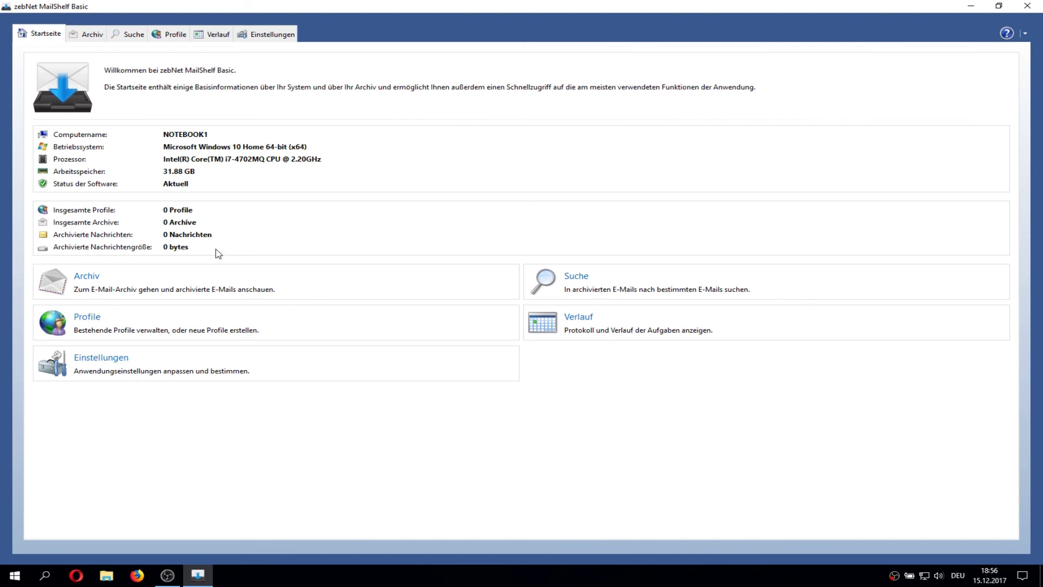
# - Look at the account form for archiving a POP3 mailbox in the profile section and leave it without creating a profile
pyautogui.click(165, 38)
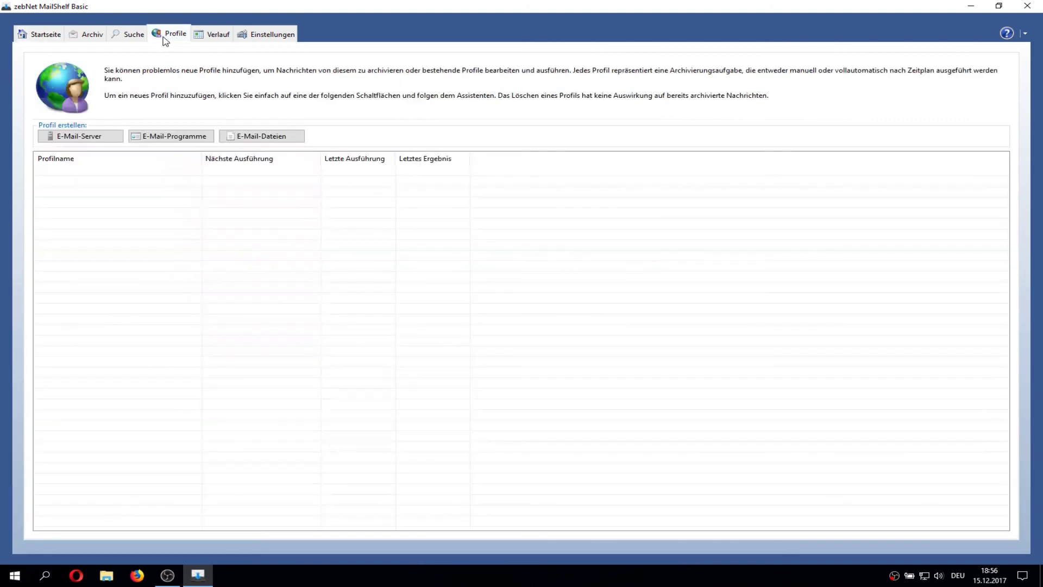
pyautogui.click(95, 139)
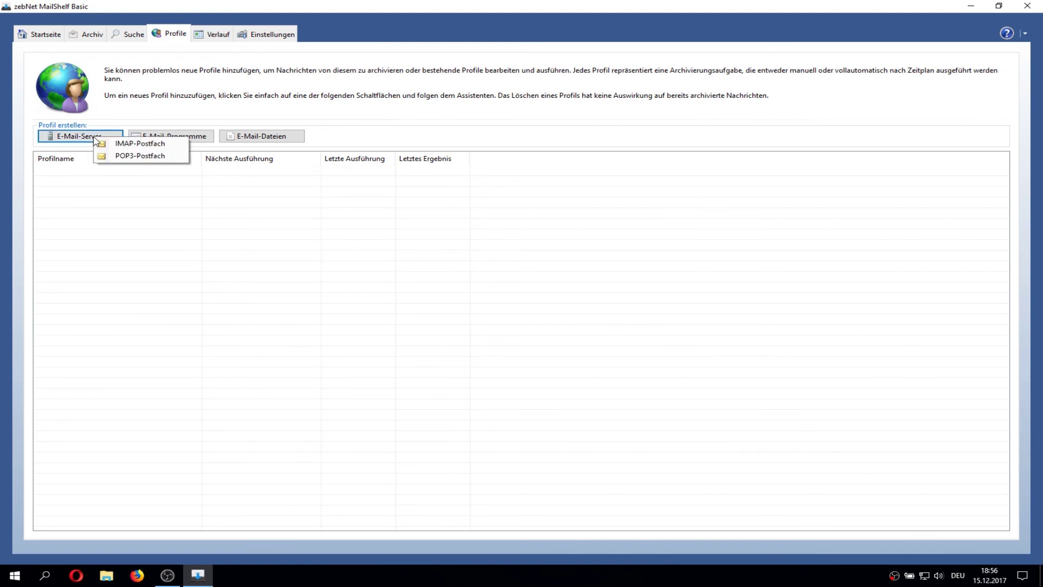
pyautogui.click(133, 156)
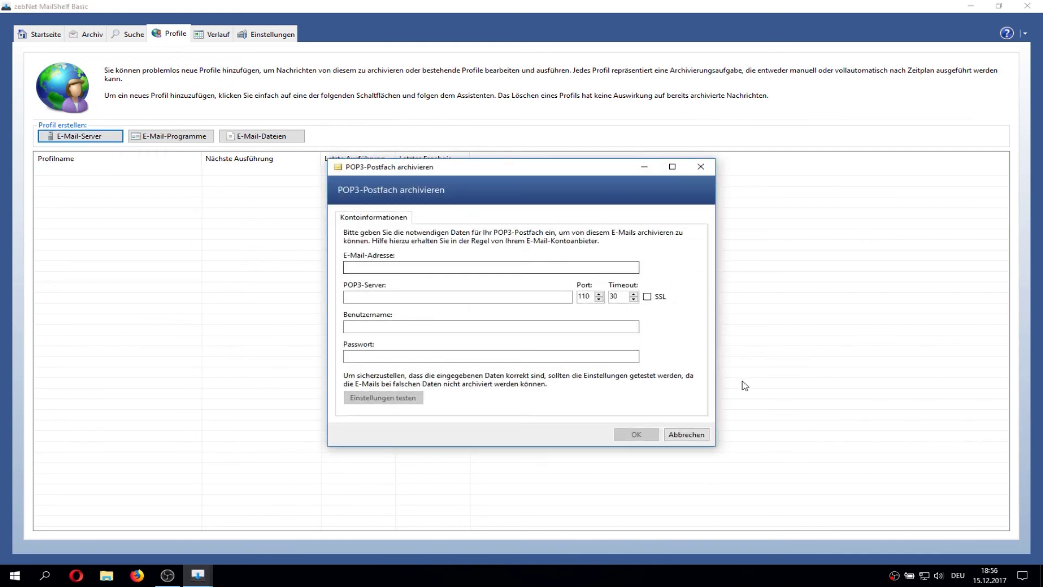
pyautogui.click(688, 435)
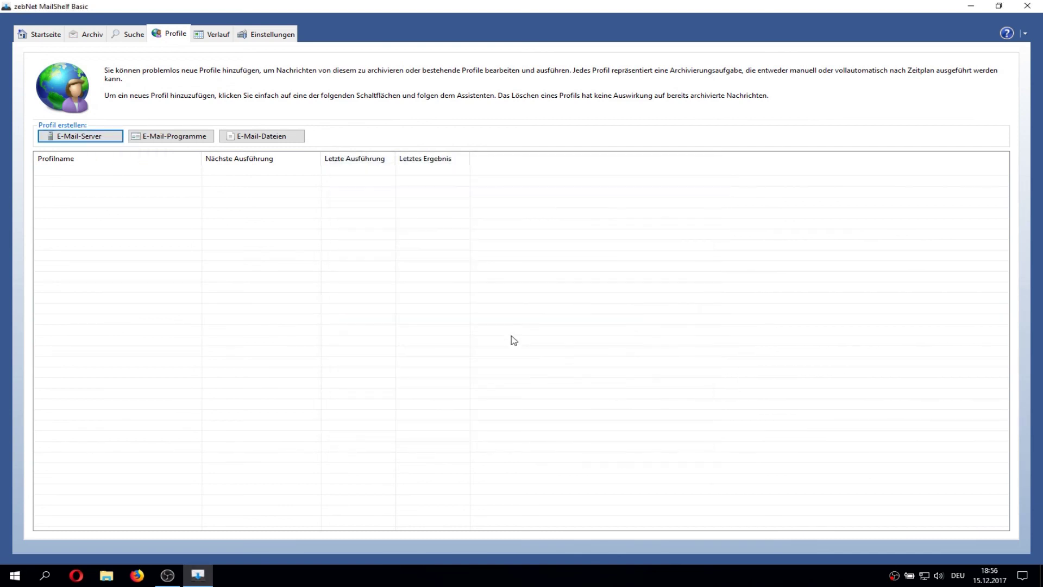
# - Start a new archiving profile for Mozilla Thunderbird that uses the default Thunderbird profile
pyautogui.click(190, 141)
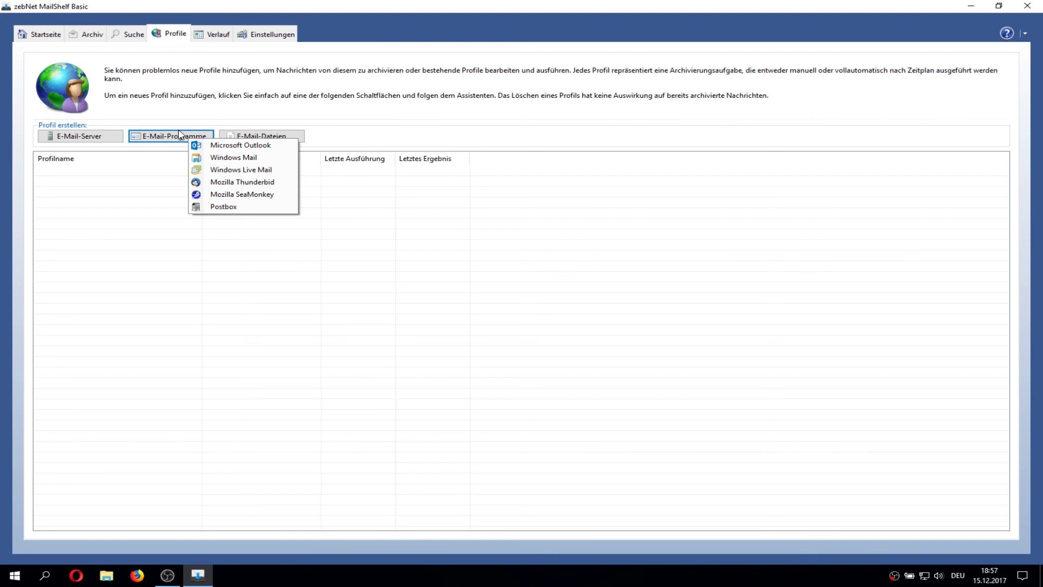
pyautogui.click(239, 182)
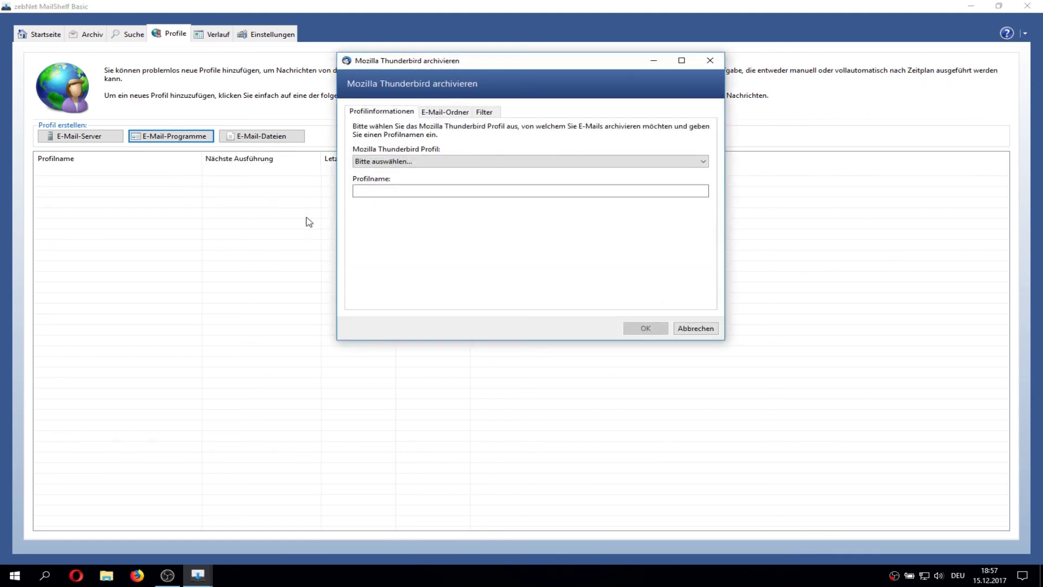
pyautogui.click(438, 161)
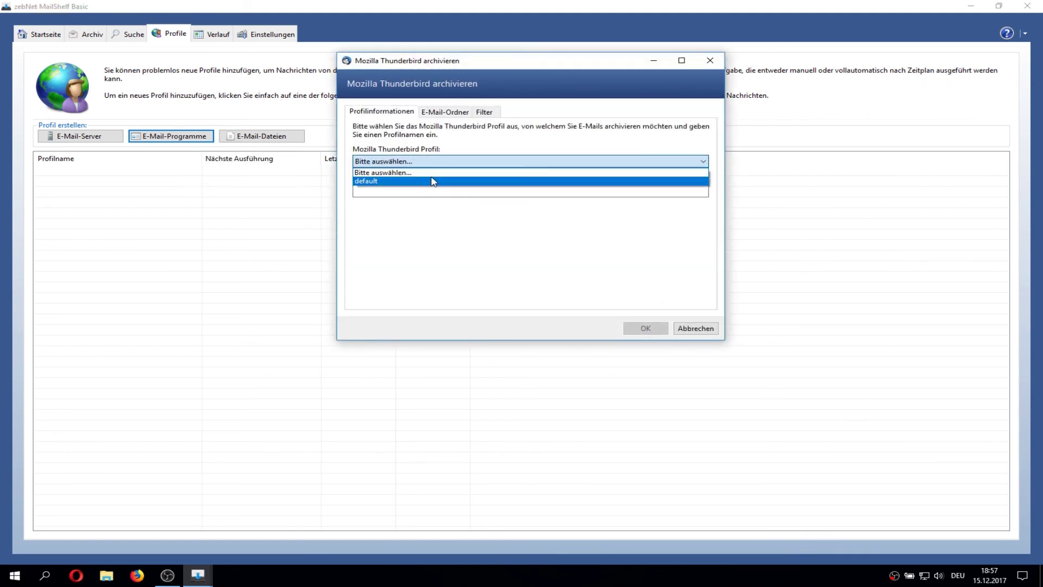
pyautogui.click(433, 183)
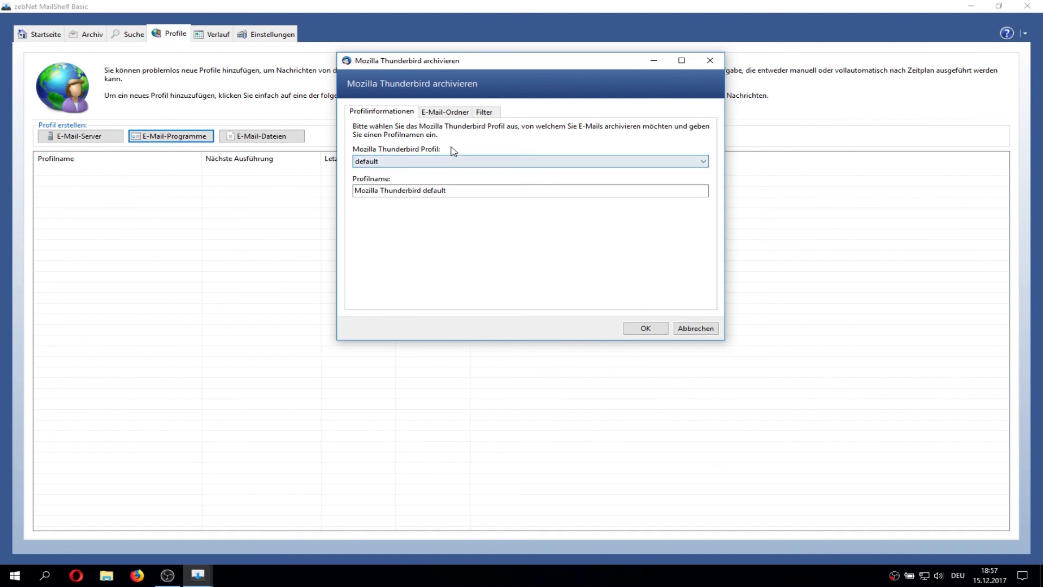
# - Choose to archive all folders of the Thunderbird profile and go through the filter option for read e-mails
pyautogui.click(459, 114)
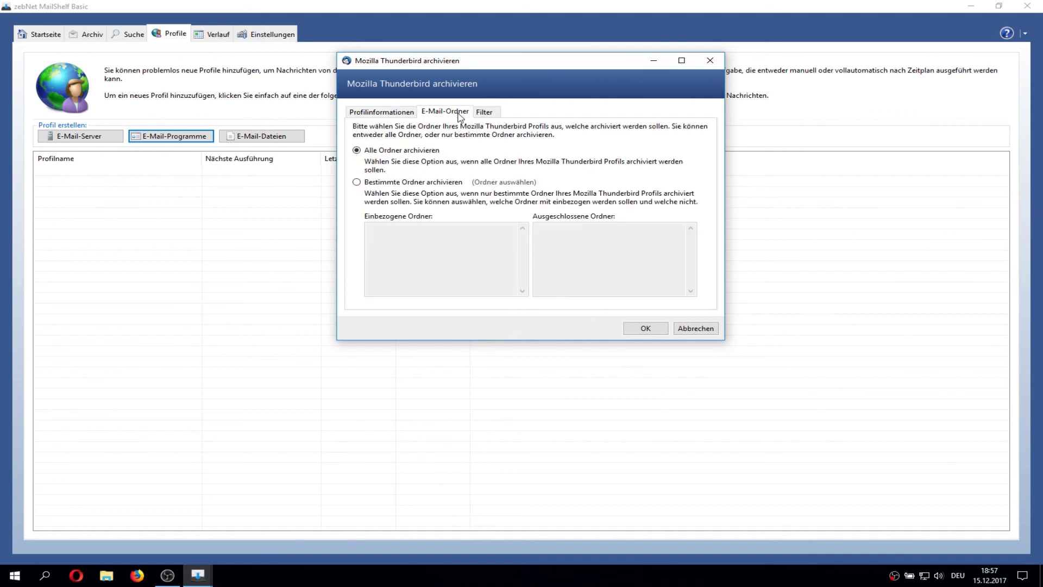
pyautogui.click(423, 183)
pyautogui.click(423, 152)
pyautogui.click(485, 112)
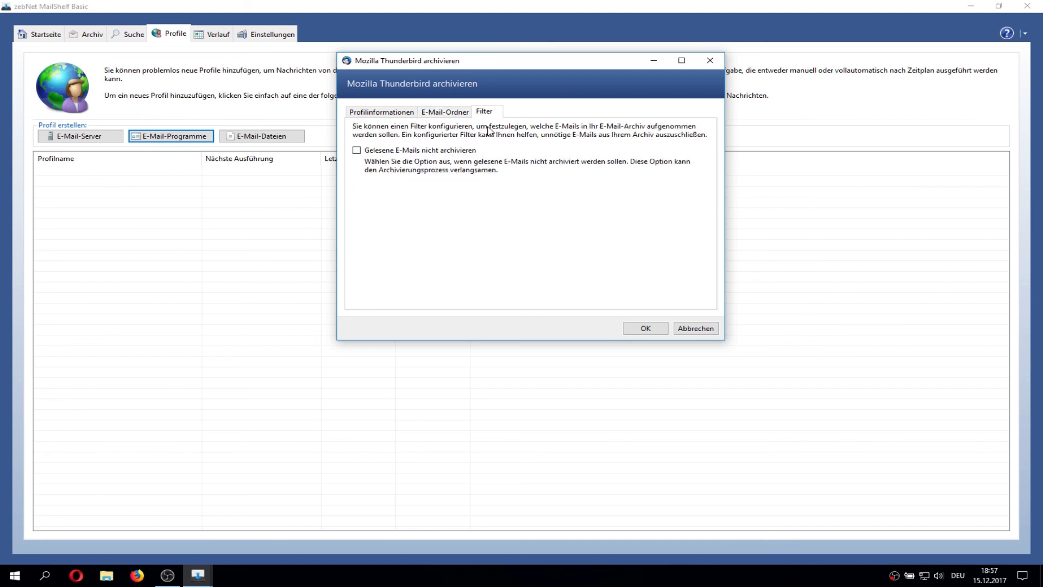
pyautogui.click(444, 154)
# - Name the archiving profile Mozilla Thunderbird 2018 and save it
pyautogui.click(386, 112)
pyautogui.moveTo(474, 191); pyautogui.dragTo(423, 191)
pyautogui.write('2018')
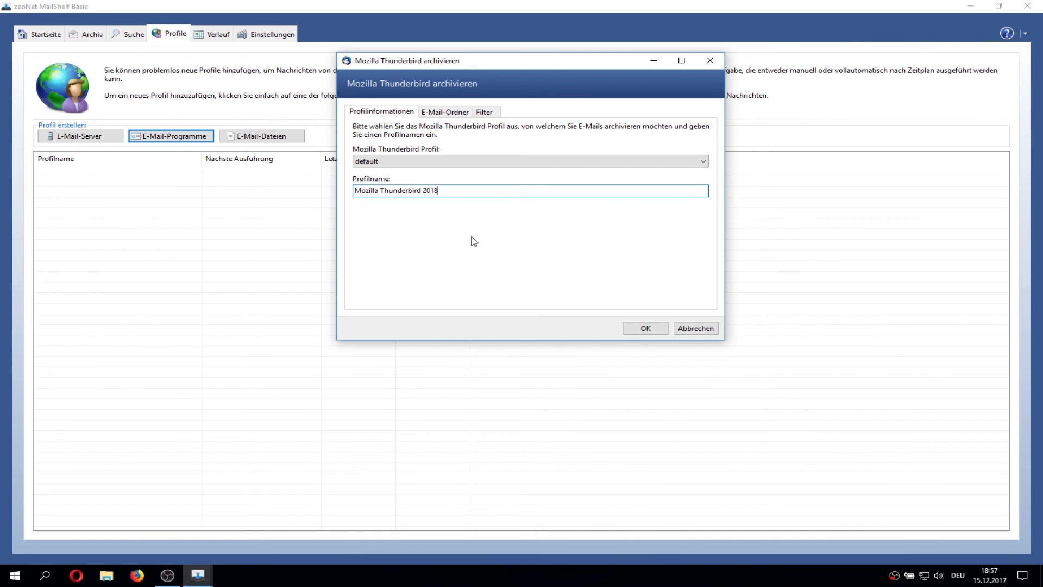
pyautogui.click(645, 327)
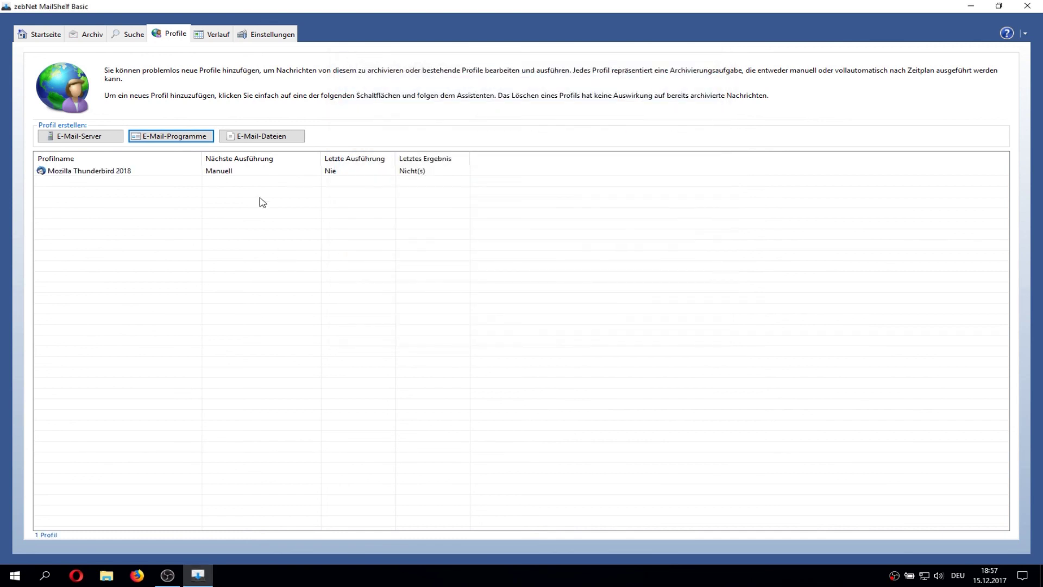
# - Run the Mozilla Thunderbird 2018 profile to archive its e-mails and minimize the progress window
pyautogui.click(153, 171)
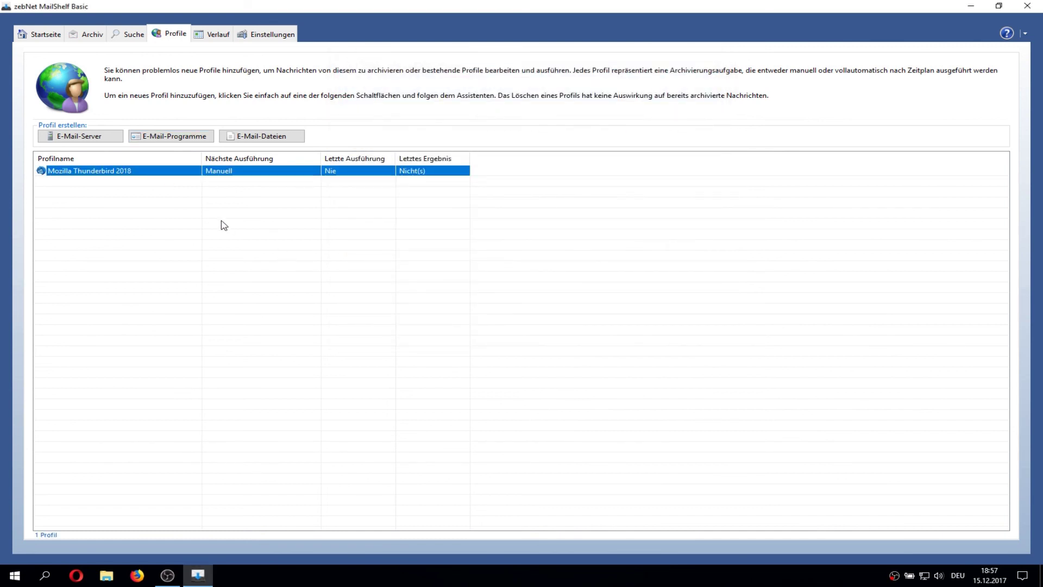
pyautogui.rightClick(188, 175)
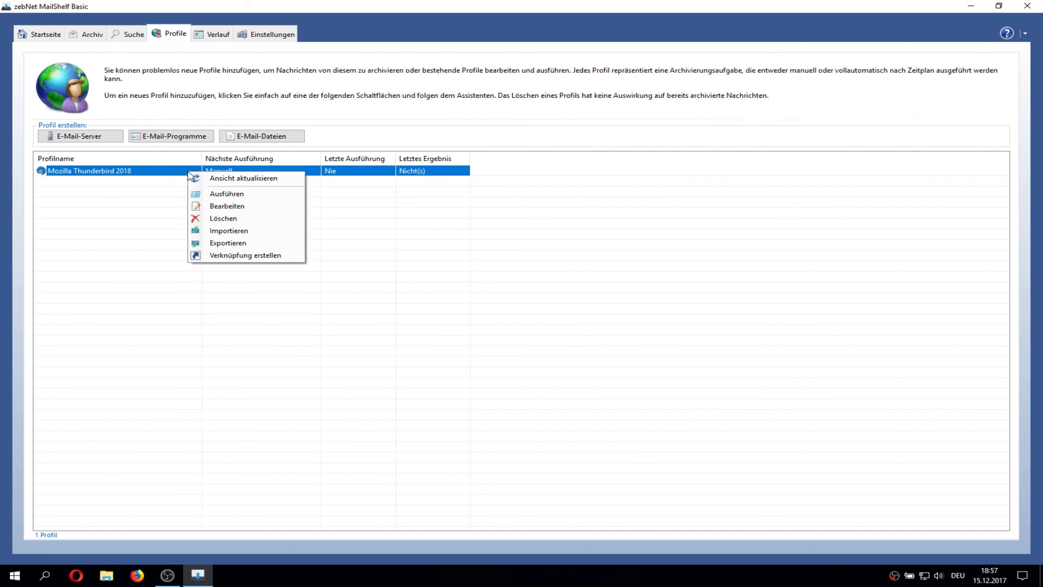
pyautogui.click(230, 194)
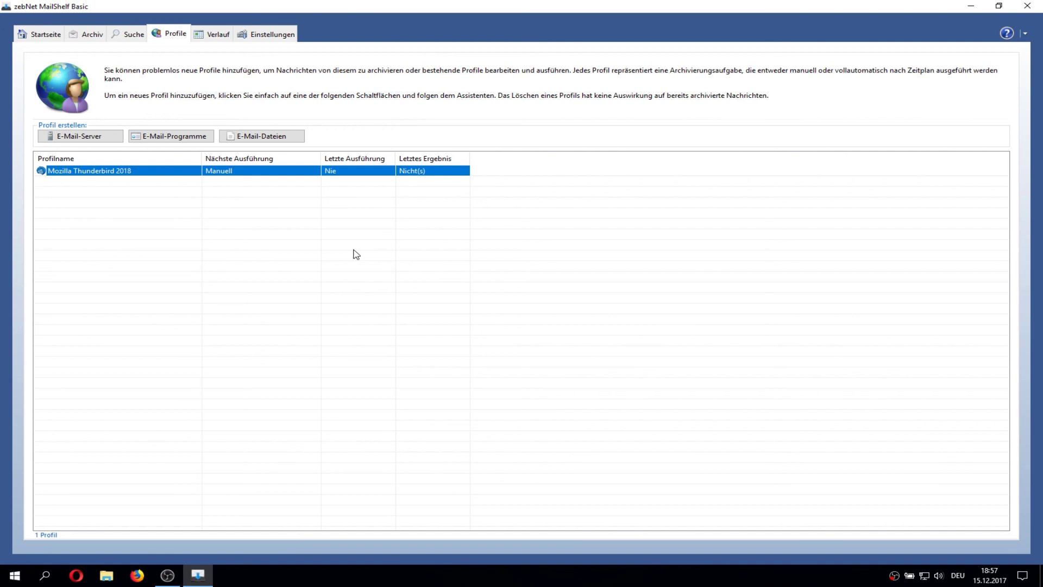
pyautogui.moveTo(433, 186); pyautogui.dragTo(505, 78)
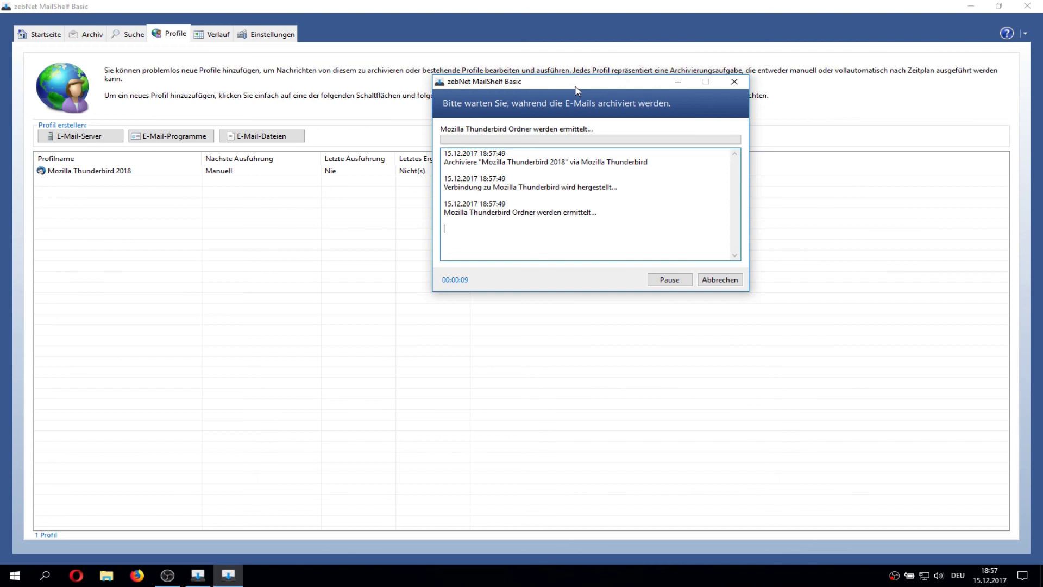
pyautogui.moveTo(577, 90); pyautogui.dragTo(557, 86)
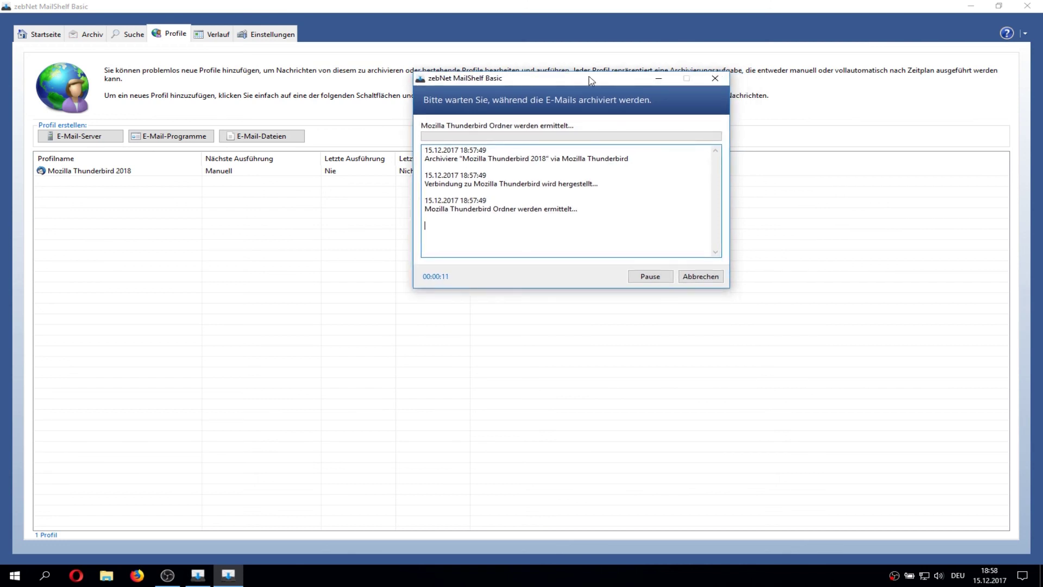
pyautogui.click(660, 81)
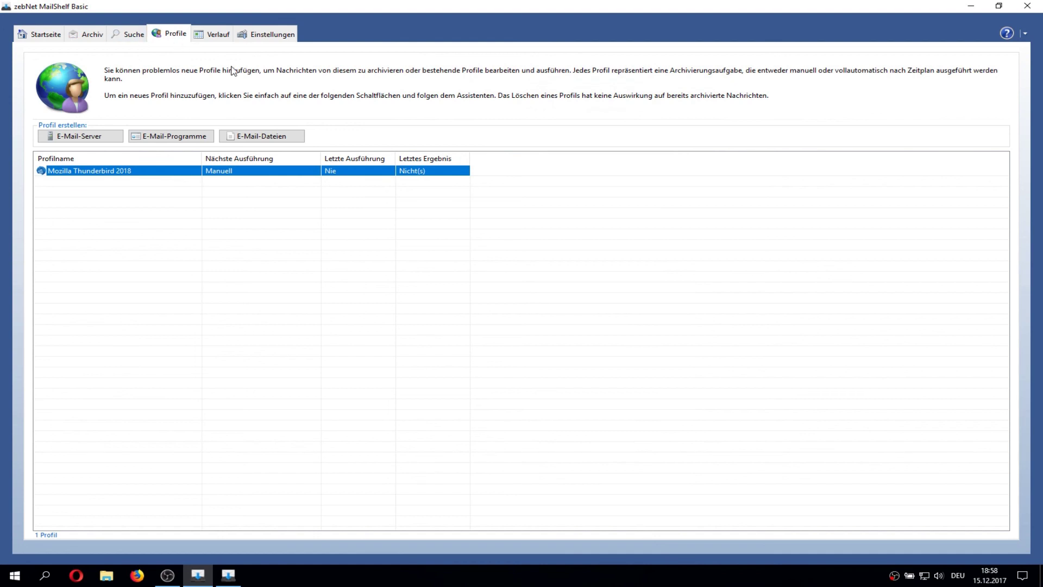
# - View the Mozilla Thunderbird 2018 archive and the message search options, keeping the search scope on Alle Archive
pyautogui.click(101, 37)
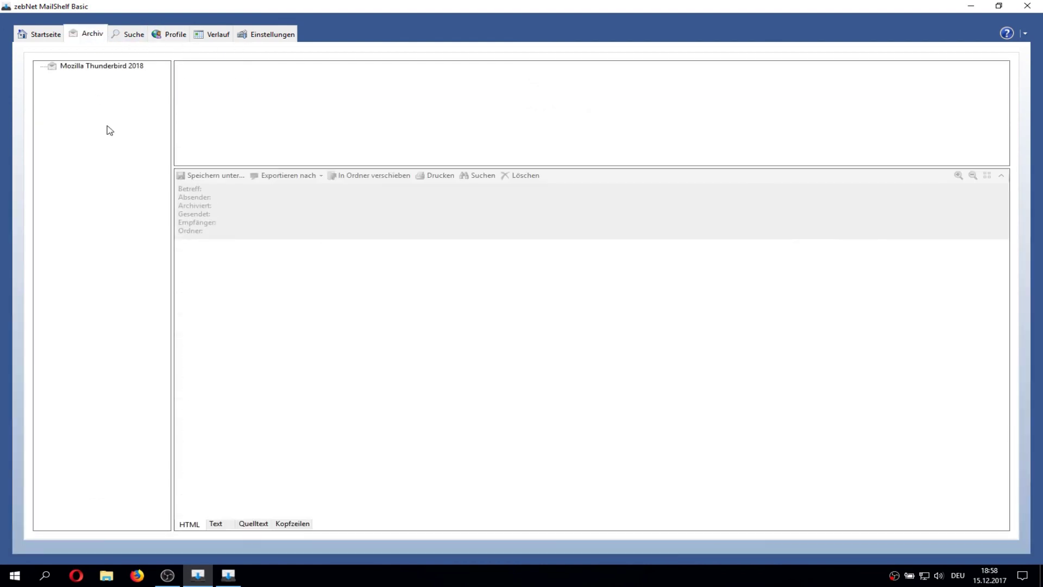
pyautogui.click(78, 67)
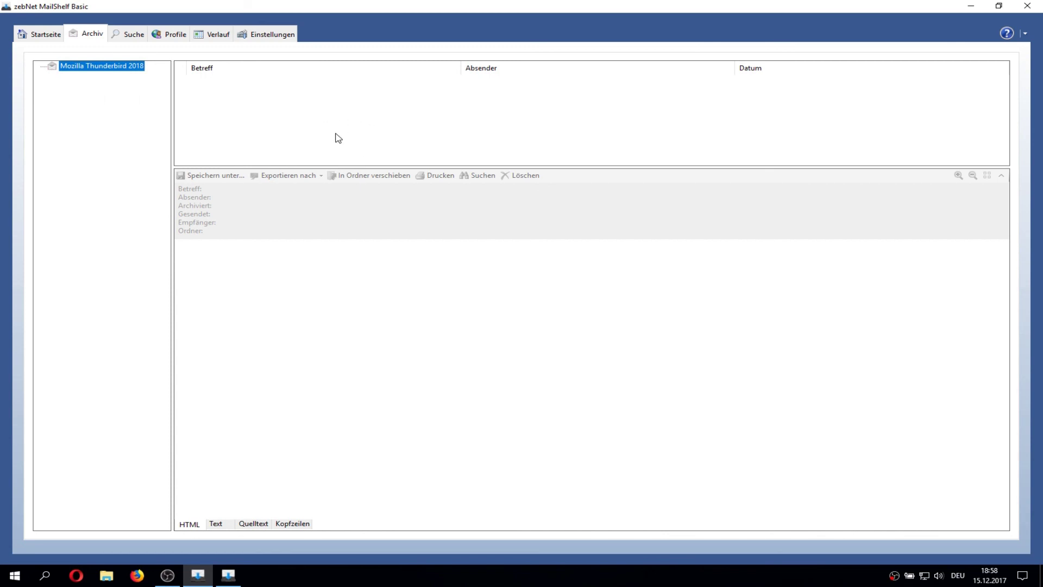
pyautogui.click(130, 34)
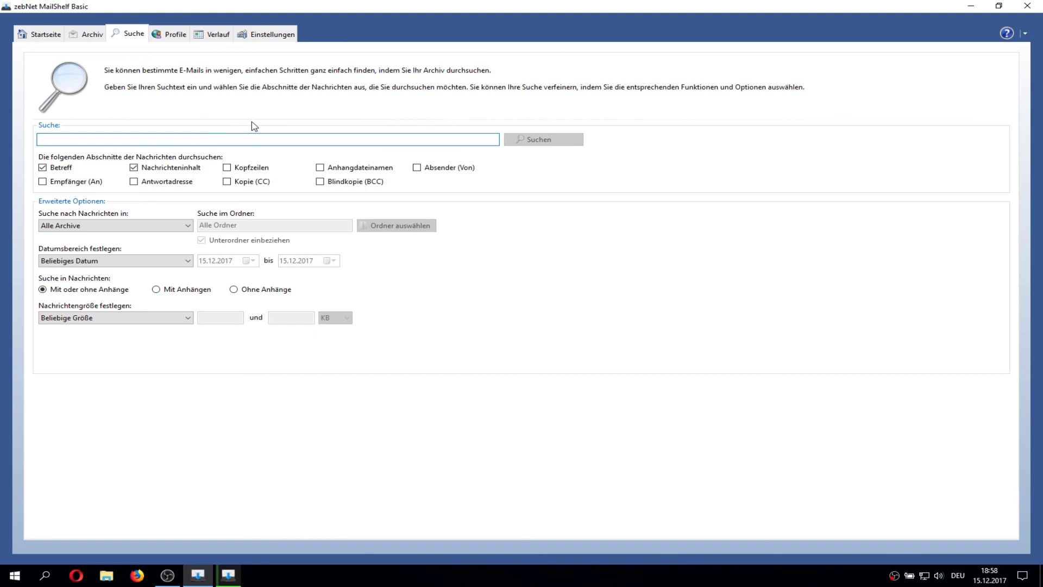
pyautogui.click(145, 225)
pyautogui.click(146, 225)
pyautogui.click(147, 225)
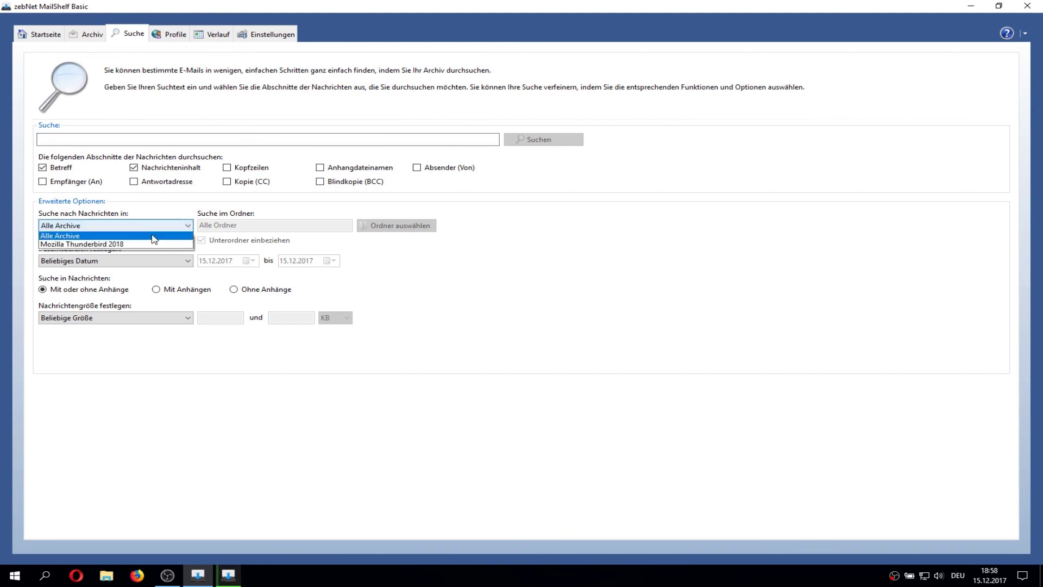
pyautogui.click(155, 235)
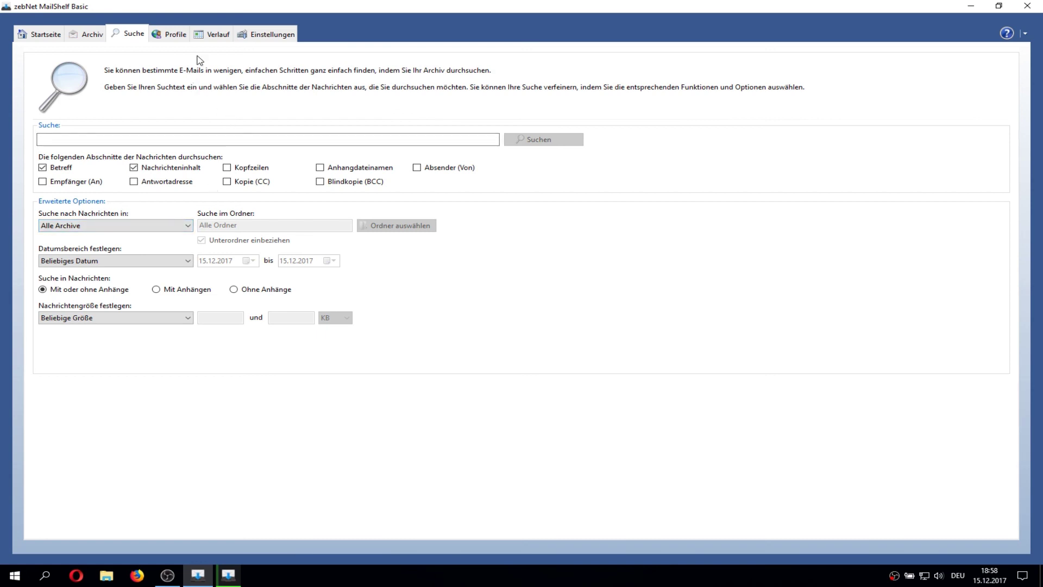
# - In the task history, try the Gestern date filter, switch it to Benutzerdefiniert, and look at the start date picker
pyautogui.click(223, 34)
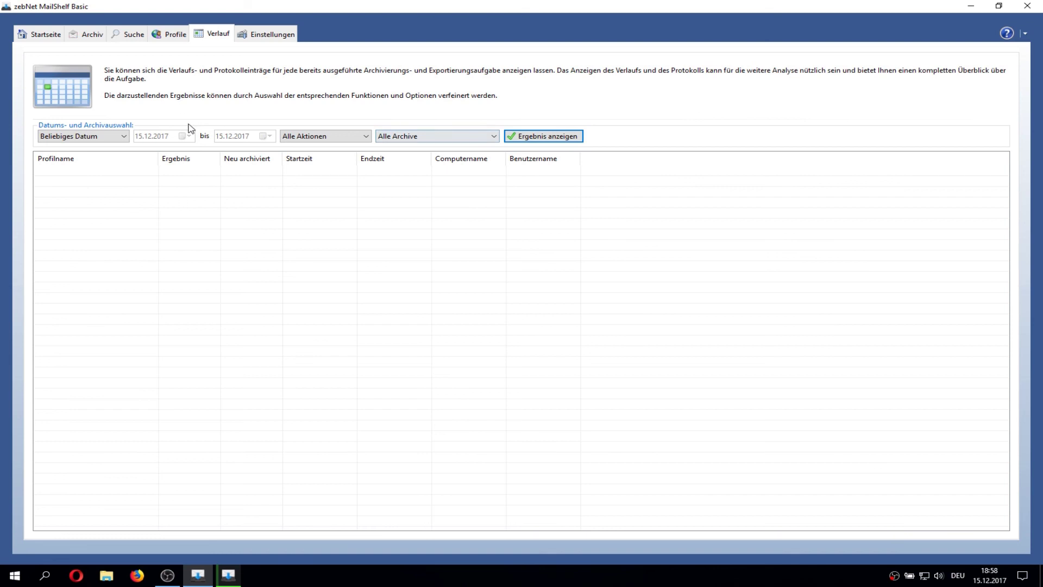
pyautogui.click(111, 139)
pyautogui.click(103, 152)
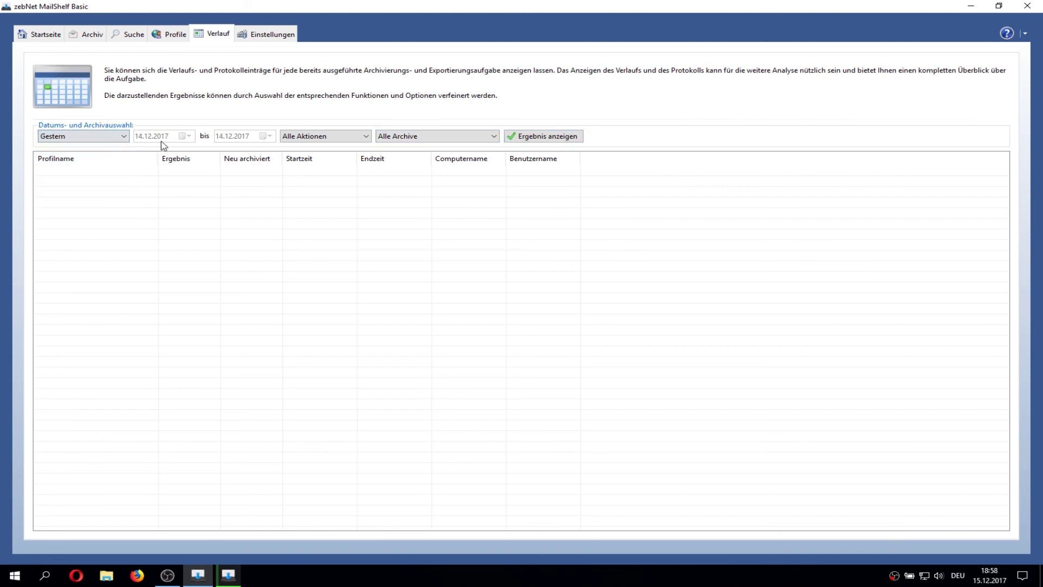
pyautogui.click(102, 140)
pyautogui.click(109, 221)
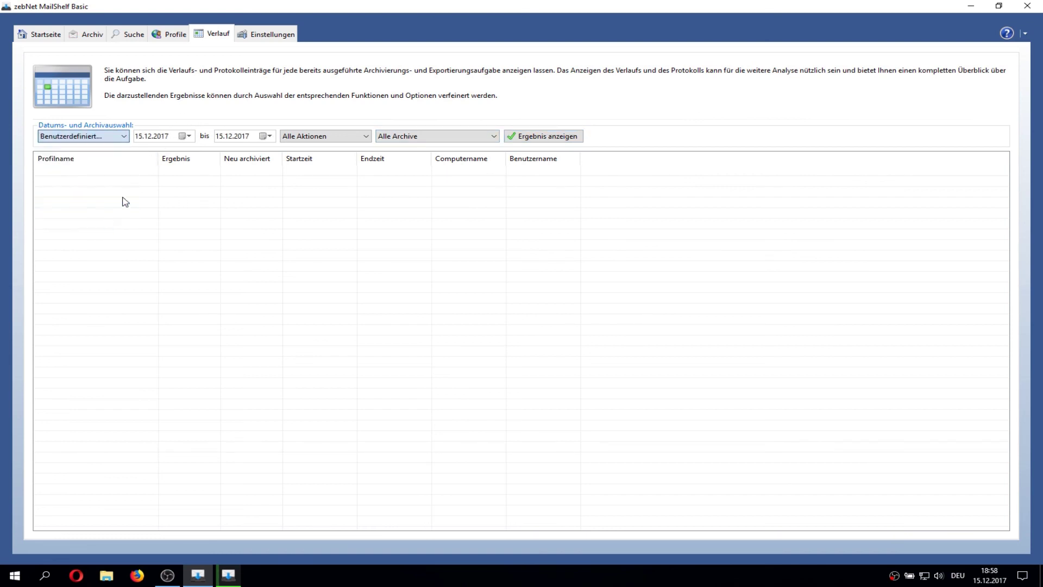
pyautogui.click(184, 136)
pyautogui.click(185, 136)
# - Look through the application, administrative, archive view, privacy and security, and backup and restore settings
pyautogui.click(259, 35)
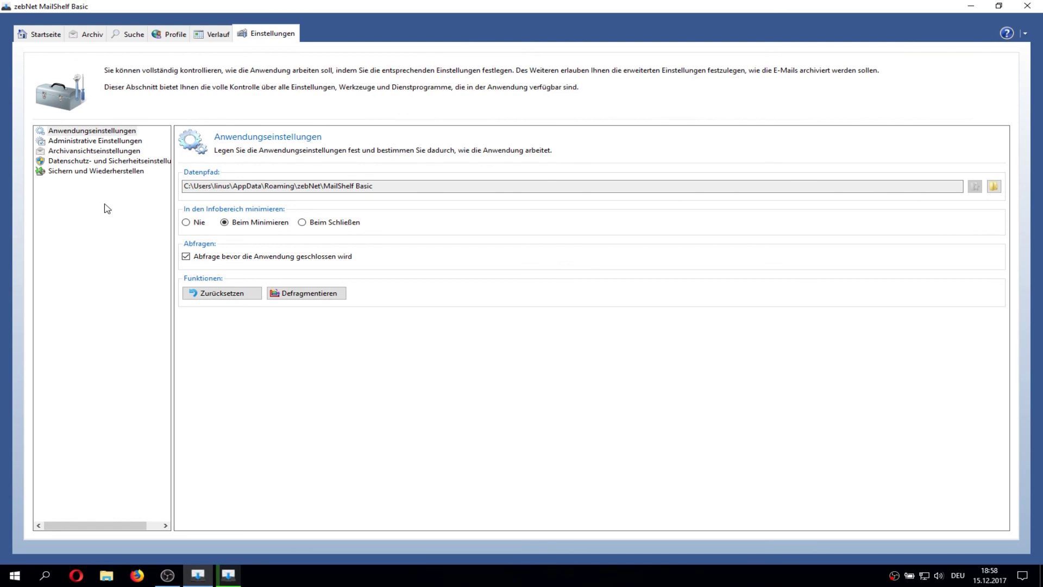
pyautogui.click(89, 142)
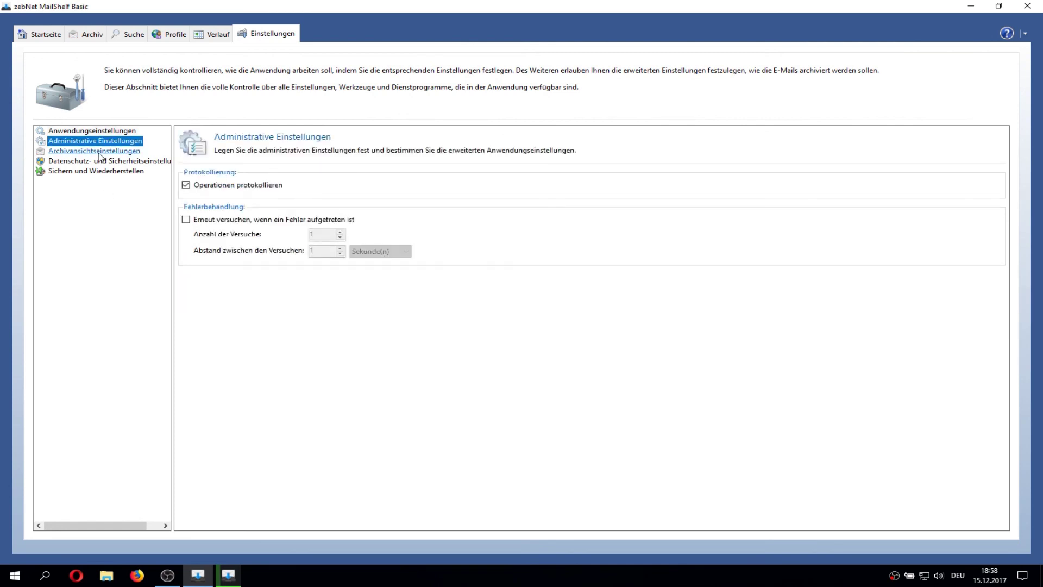
pyautogui.click(99, 151)
pyautogui.click(99, 161)
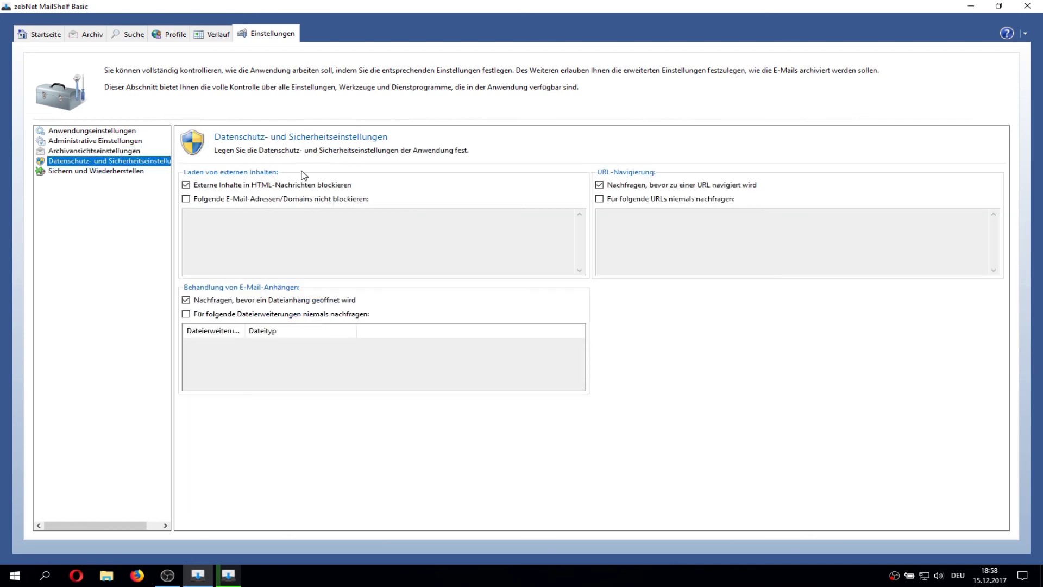
pyautogui.click(130, 172)
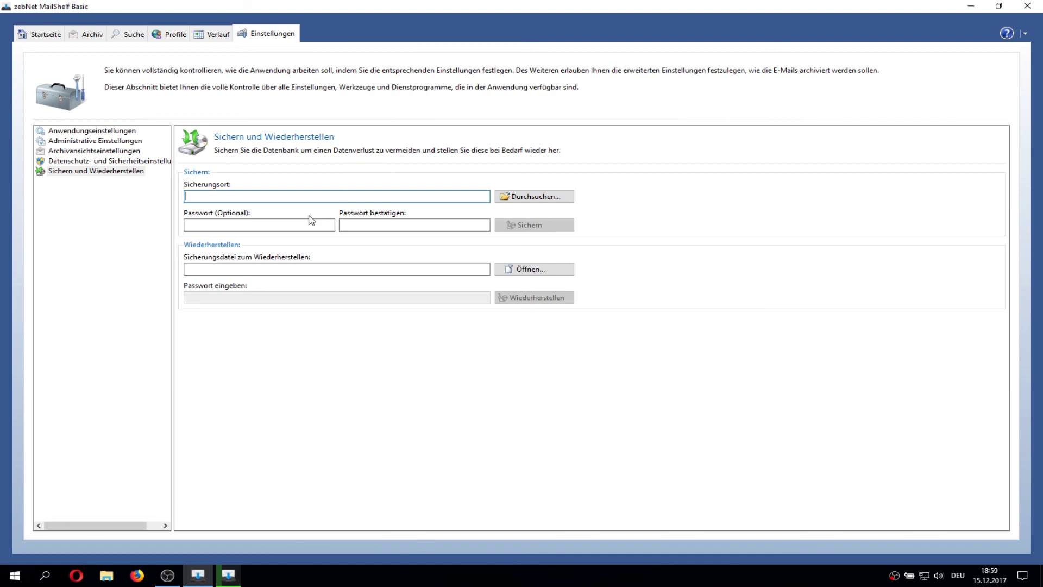
pyautogui.click(315, 270)
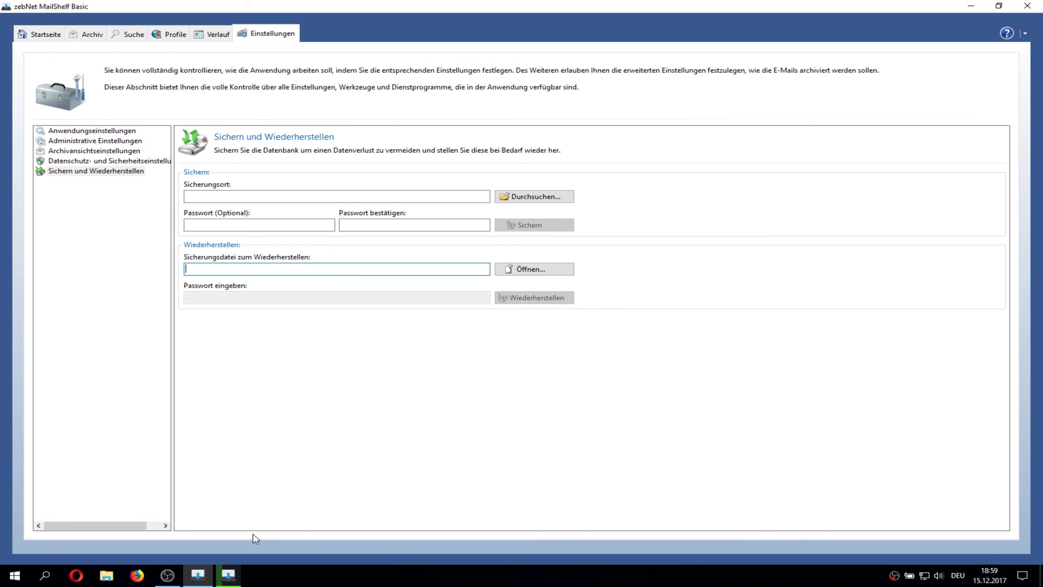
# - Check the progress of the running archiving task, look at the profile list, and return to the start page
pyautogui.click(228, 574)
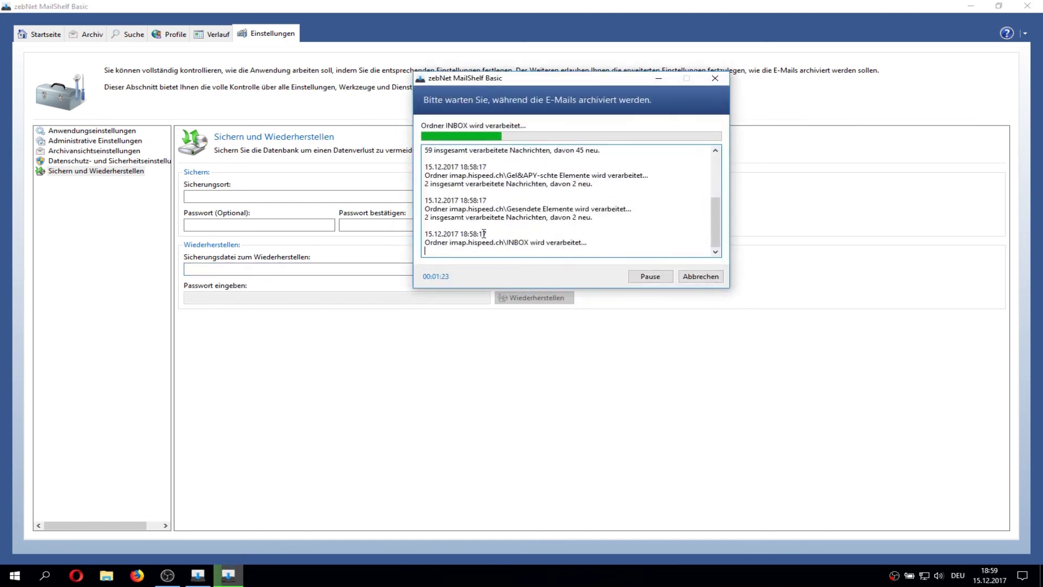
pyautogui.click(120, 333)
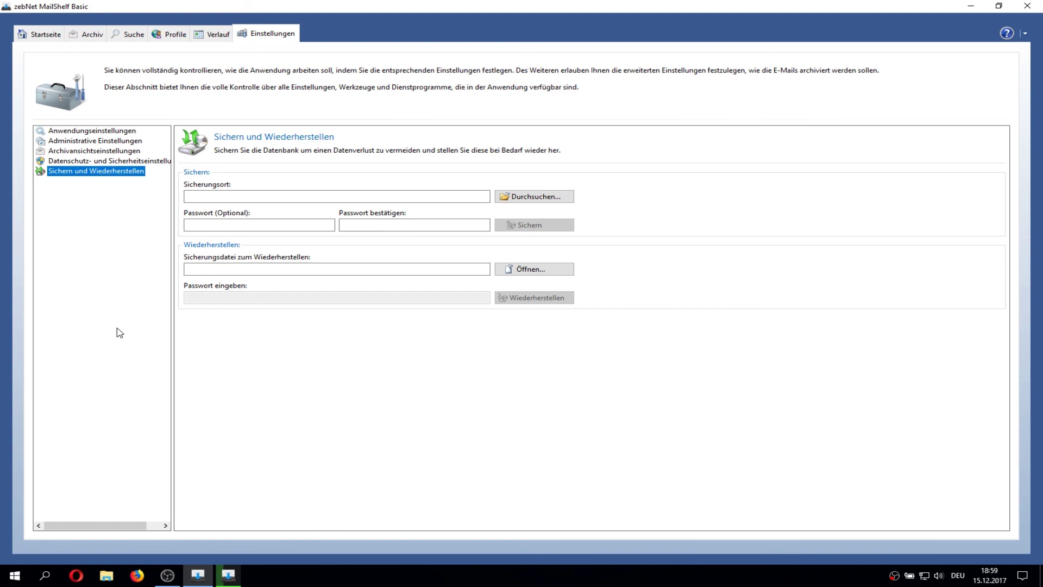
pyautogui.click(46, 33)
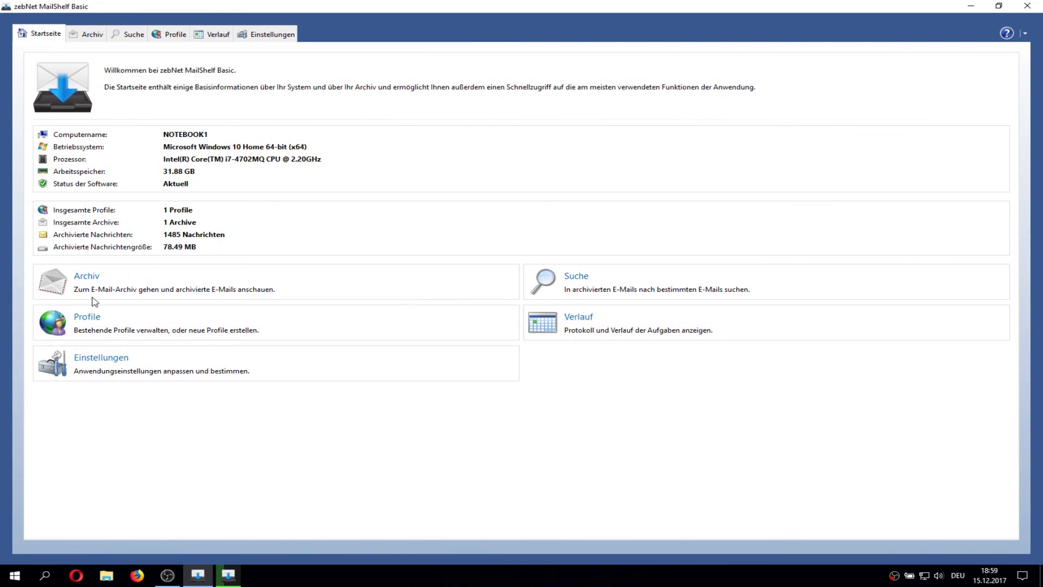
pyautogui.click(88, 318)
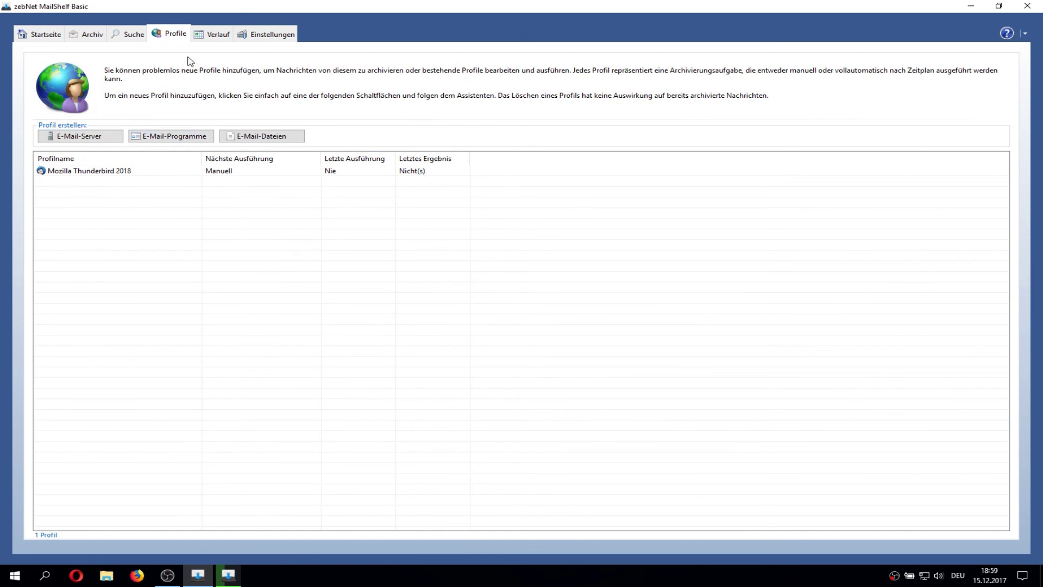
pyautogui.click(44, 33)
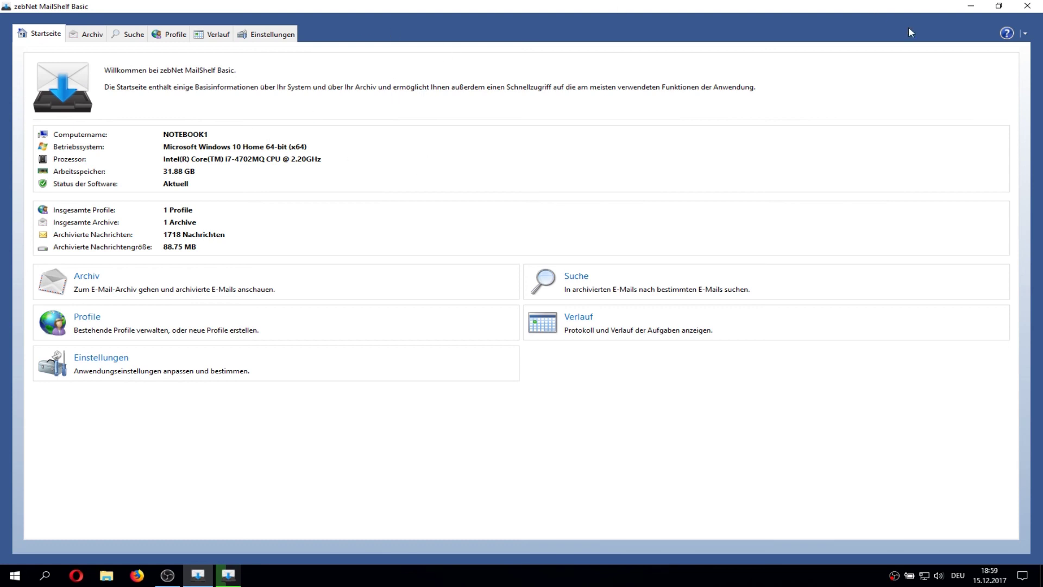
# - View the version and licence information in the Über MailShelf Basic dialog and close it
pyautogui.click(1025, 33)
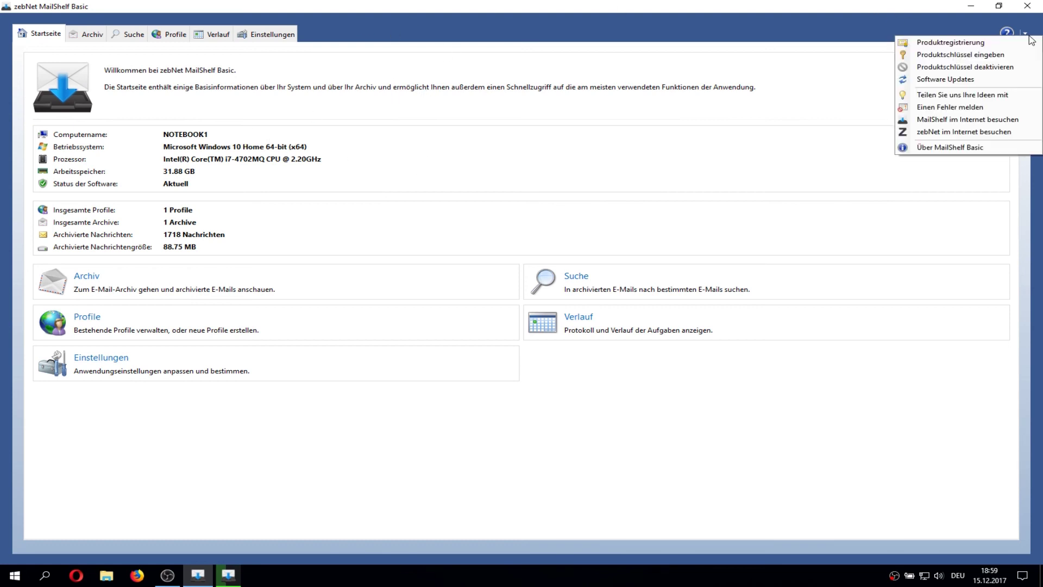
pyautogui.click(957, 149)
pyautogui.moveTo(612, 161); pyautogui.dragTo(596, 113)
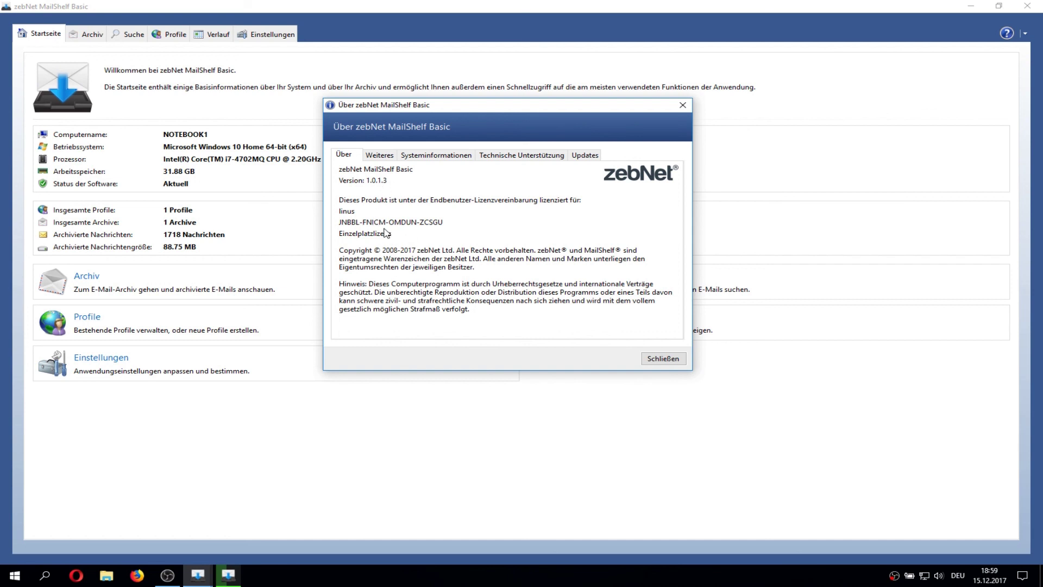
pyautogui.click(663, 359)
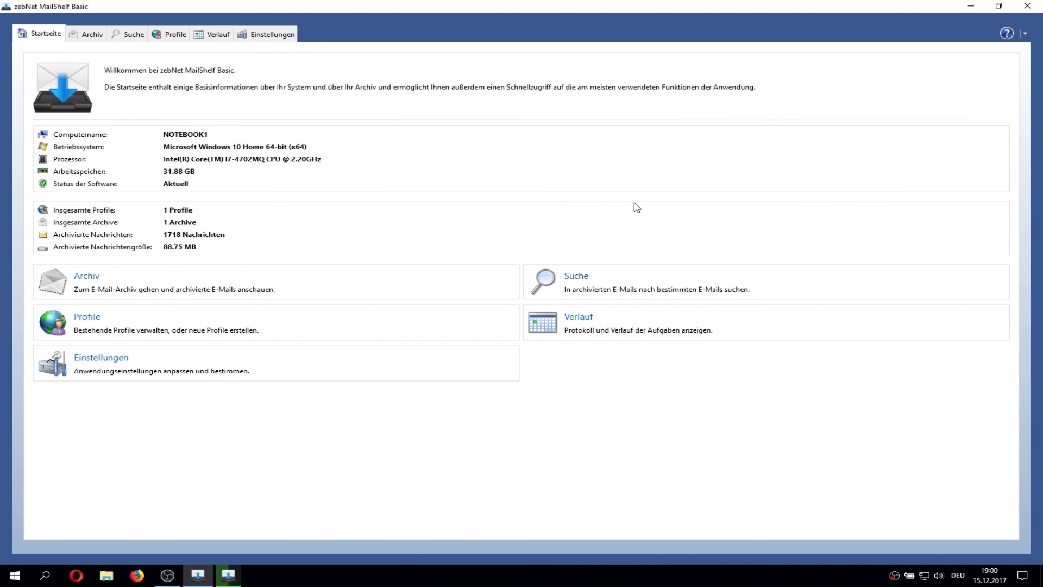
pyautogui.click(595, 582)
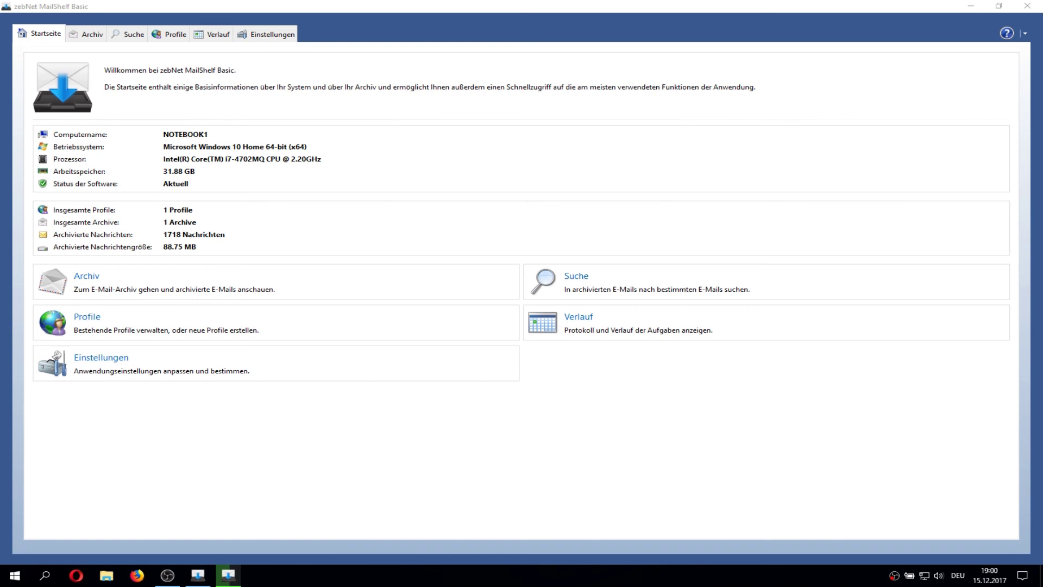
pyautogui.click(167, 575)
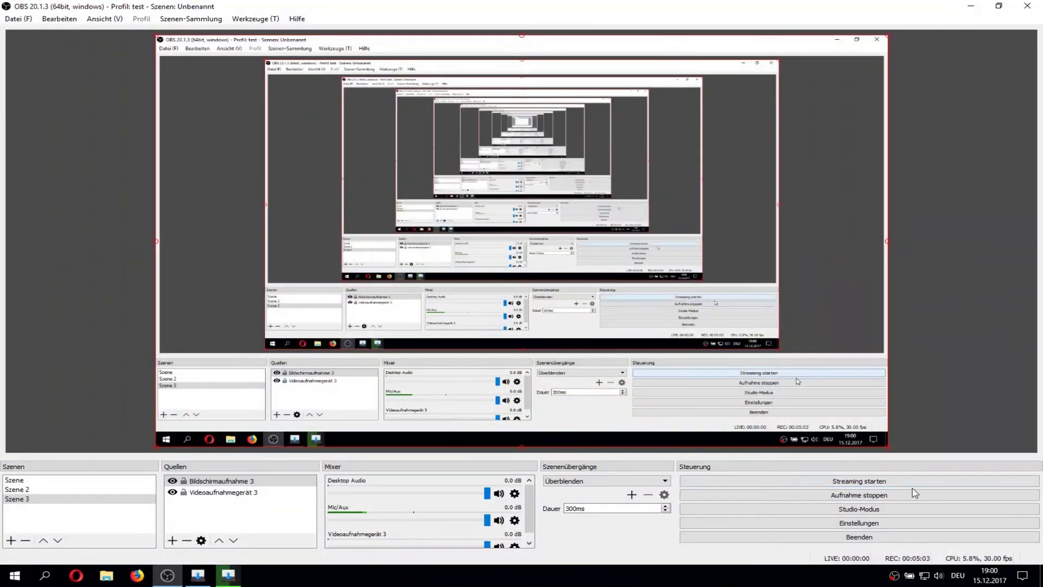
pyautogui.click(915, 492)
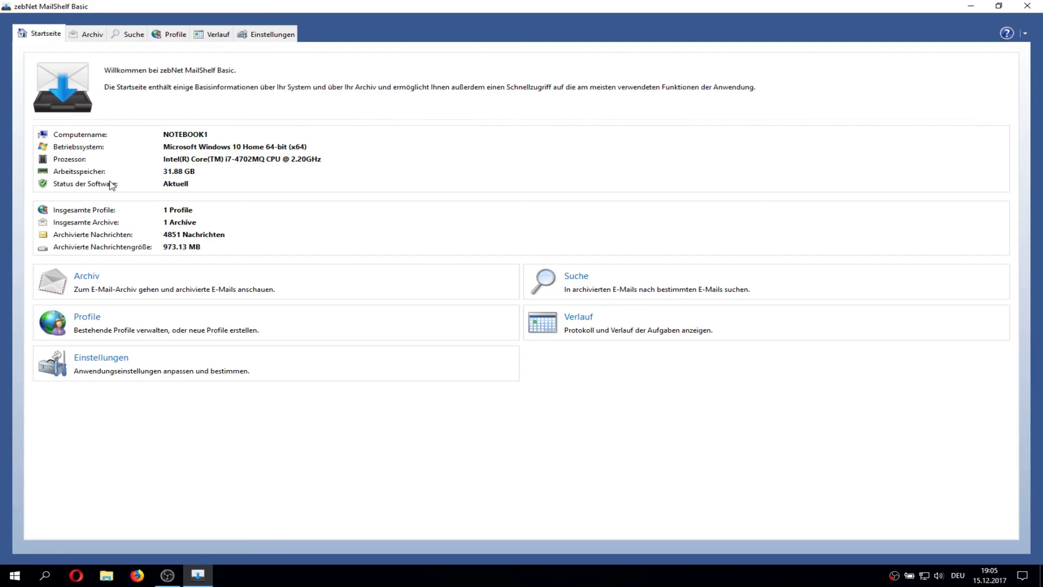
# - View the folder tree of the Mozilla Thunderbird 2018 archive, briefly expanding and collapsing Local Folders
pyautogui.click(88, 34)
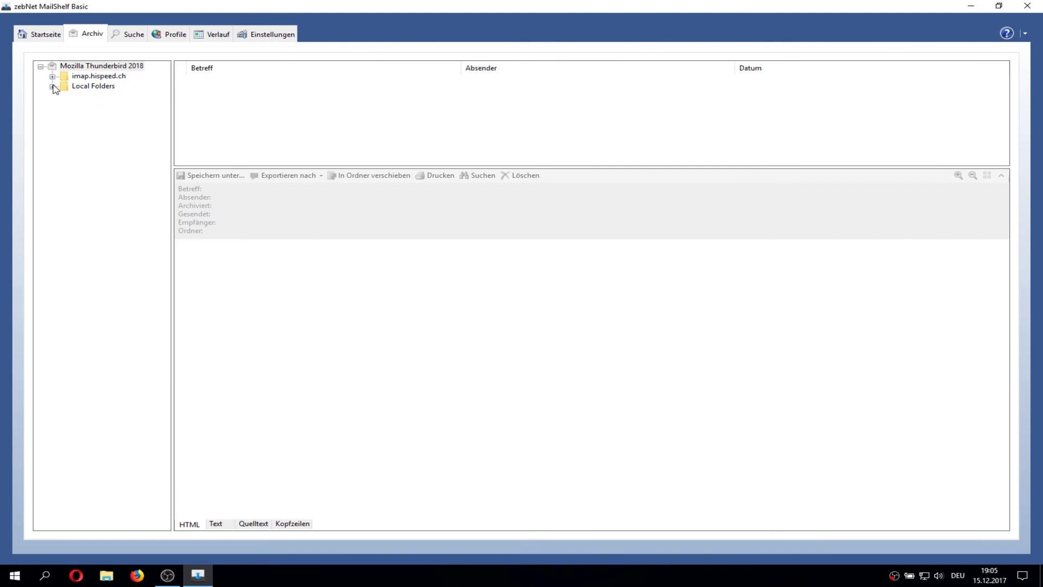
pyautogui.click(52, 87)
pyautogui.click(52, 86)
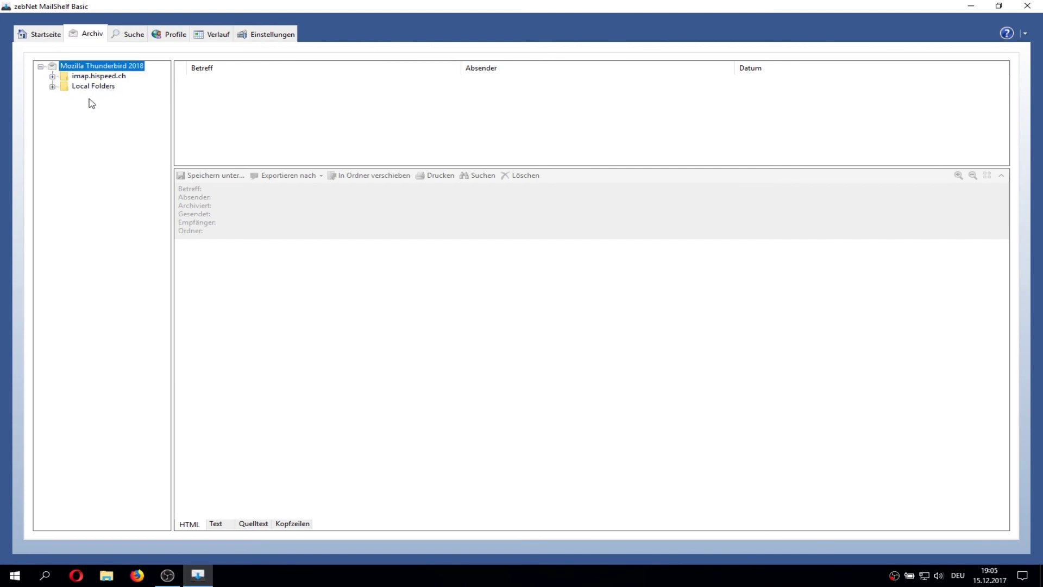
# - Search the subject and message content in all archives for "fwepfjwepjfwejf", and remove the search results from the archive tree
pyautogui.click(131, 33)
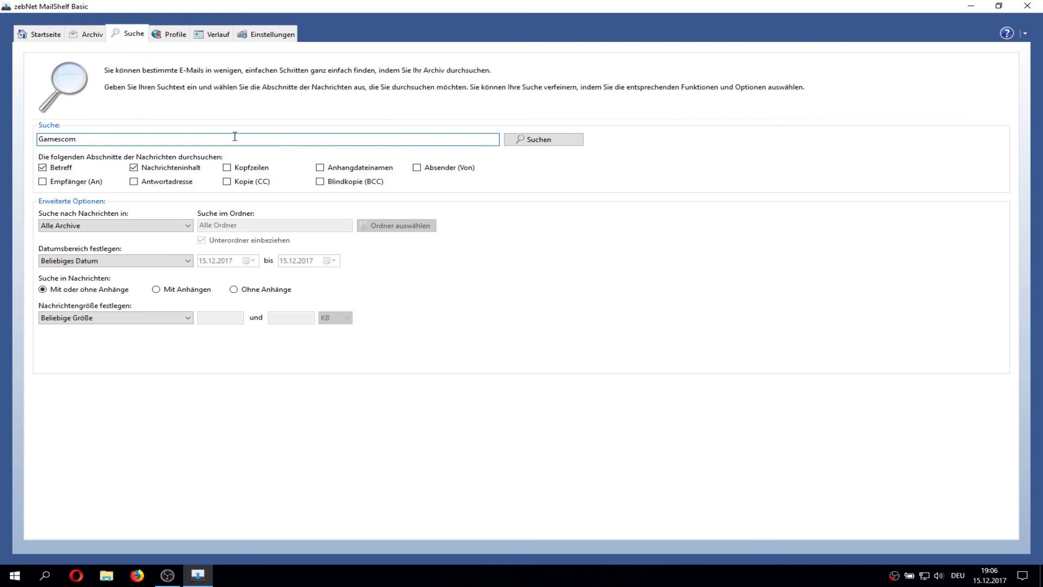
pyautogui.doubleClick(87, 135)
pyautogui.press('BackSpace')
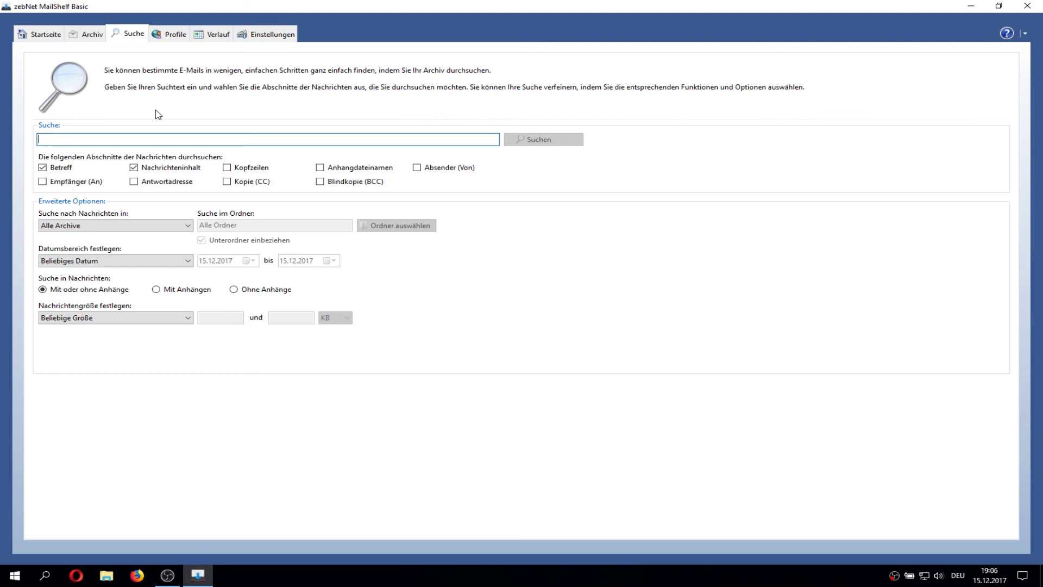
pyautogui.write('fwepfjwepjfwejf')
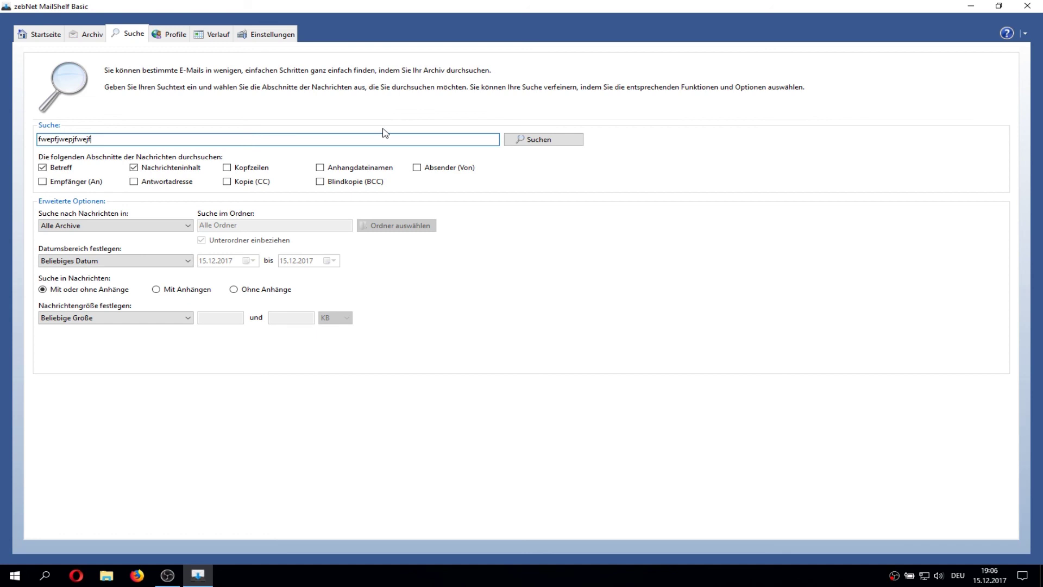
pyautogui.click(508, 136)
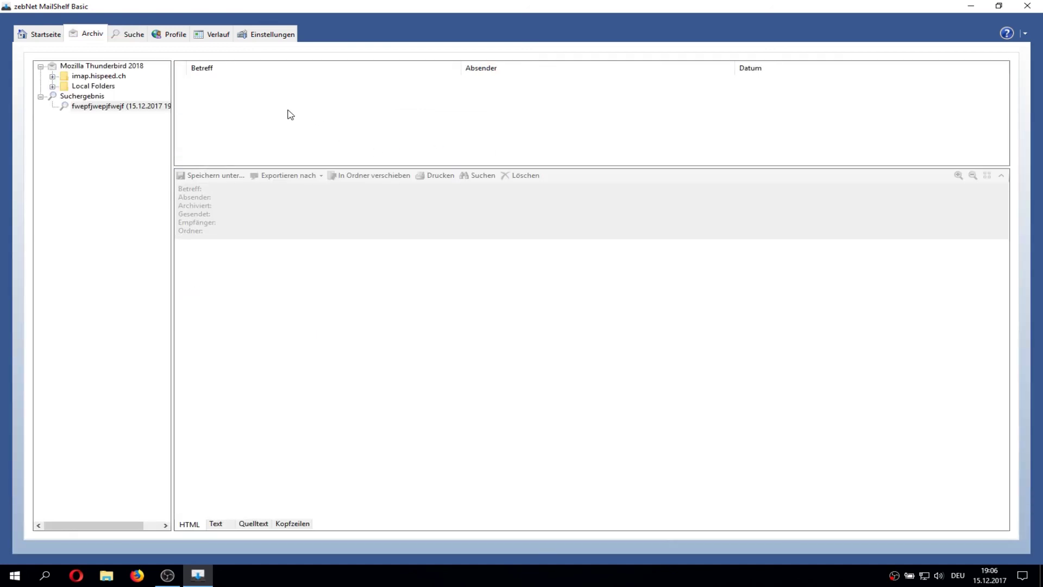
pyautogui.rightClick(84, 99)
pyautogui.click(96, 118)
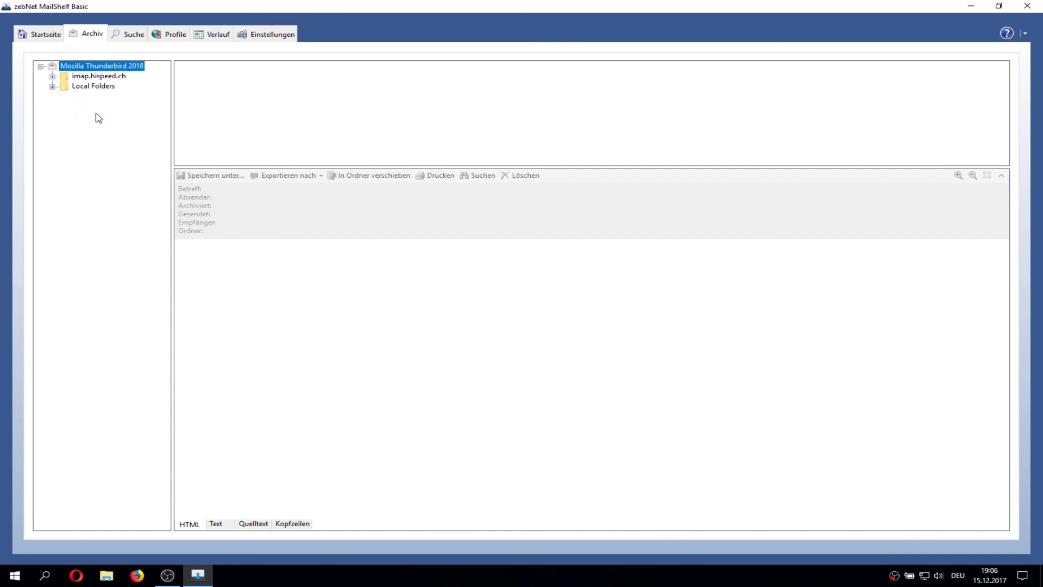
# - View the history entry of the Mozilla Thunderbird 2018 archiving run and return to the start page
pyautogui.click(40, 34)
pyautogui.click(214, 34)
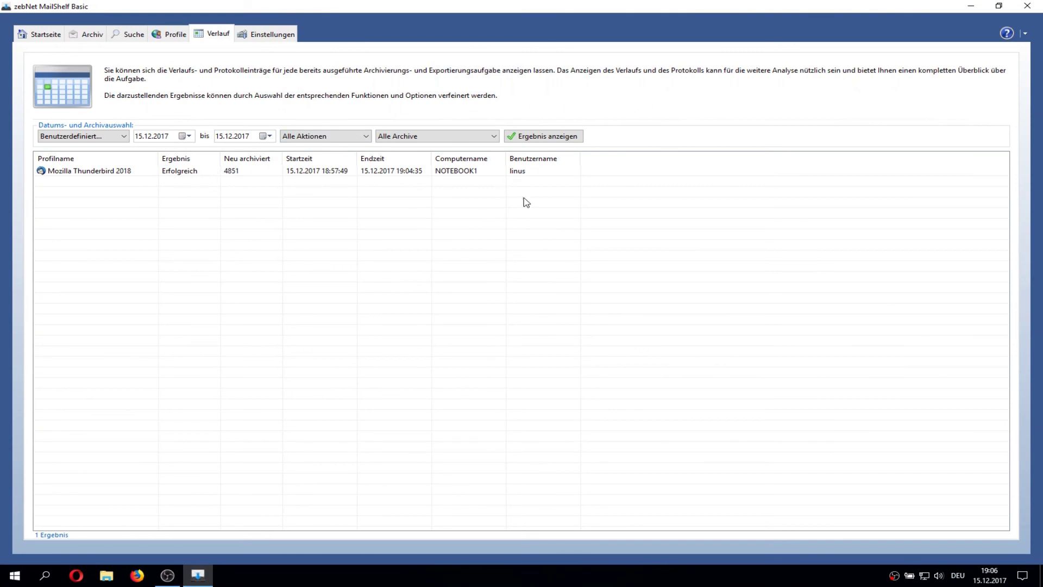
pyautogui.click(54, 34)
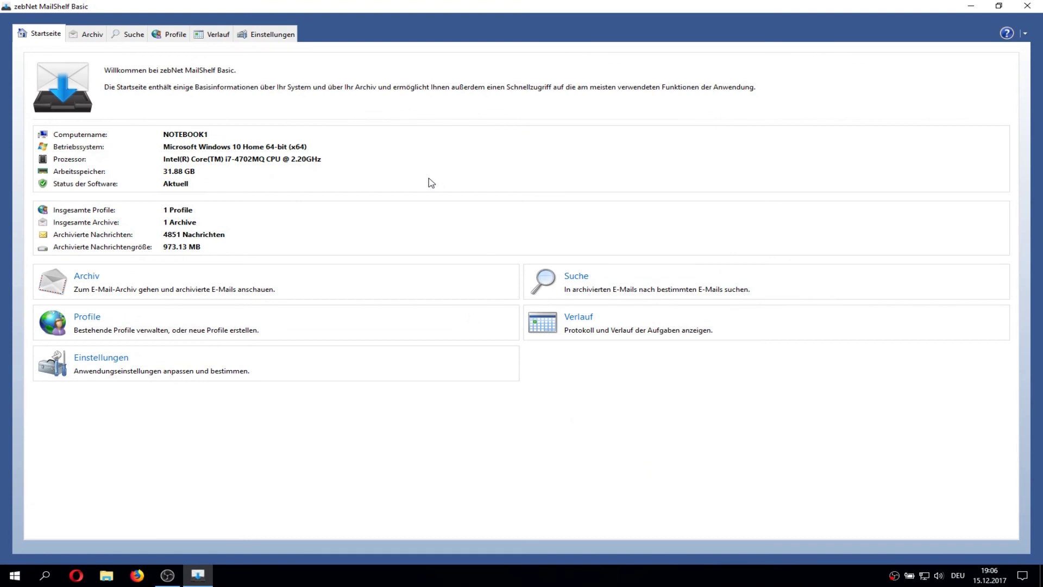
pyautogui.click(168, 575)
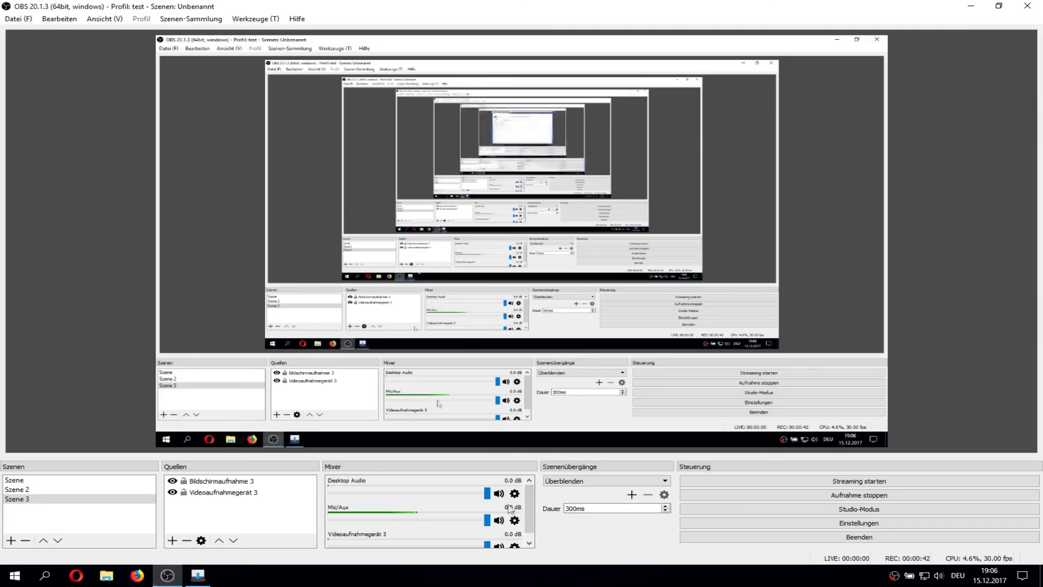
pyautogui.click(859, 495)
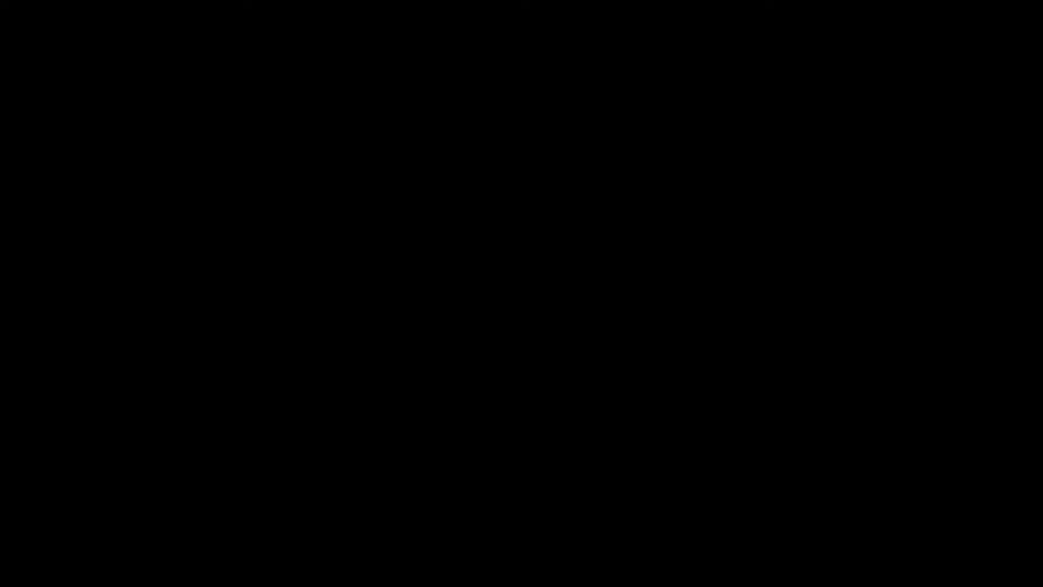